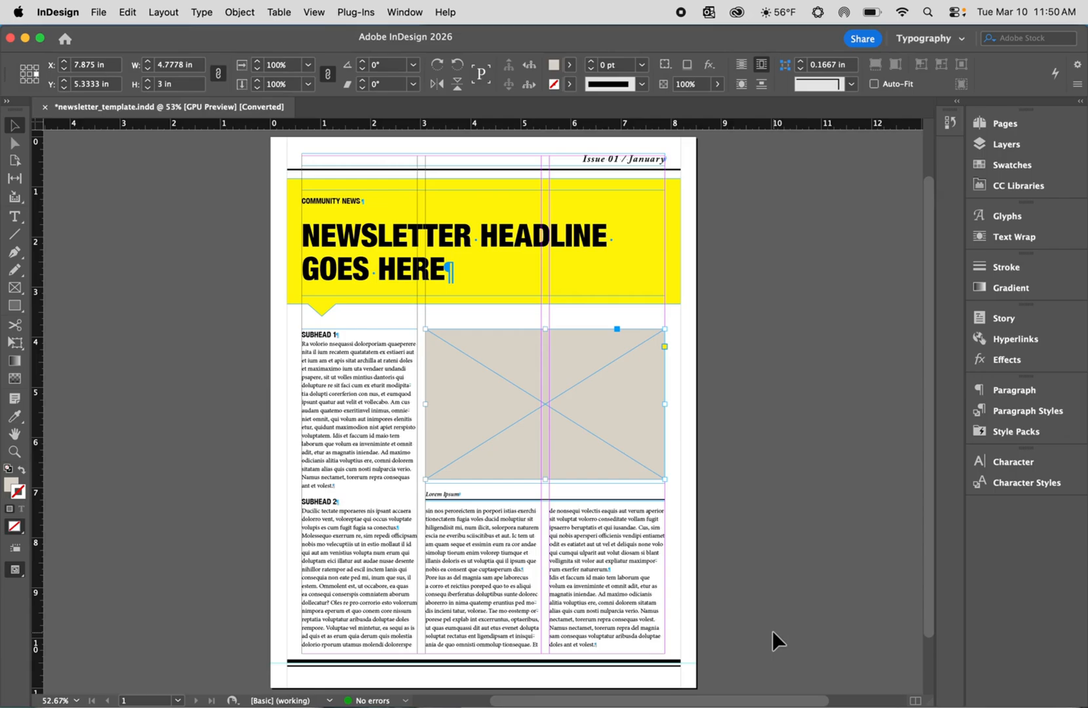
# Step: Switch to the Typography workspace and reset it to its default layout
pyautogui.click(413, 12)
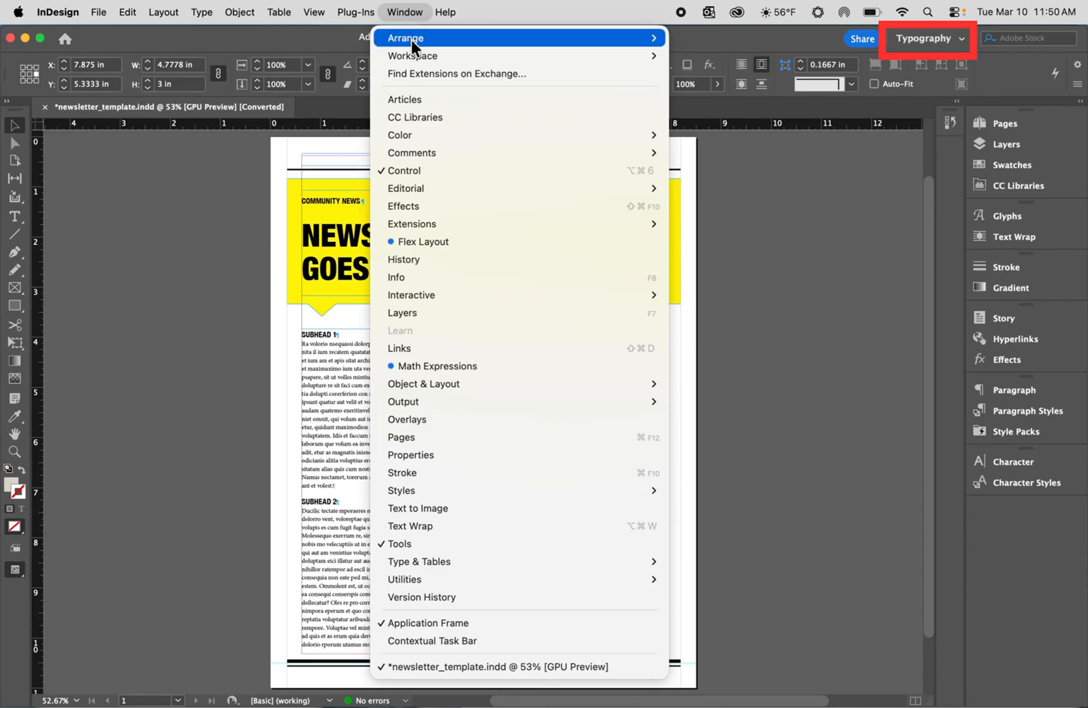
pyautogui.moveTo(412, 57)
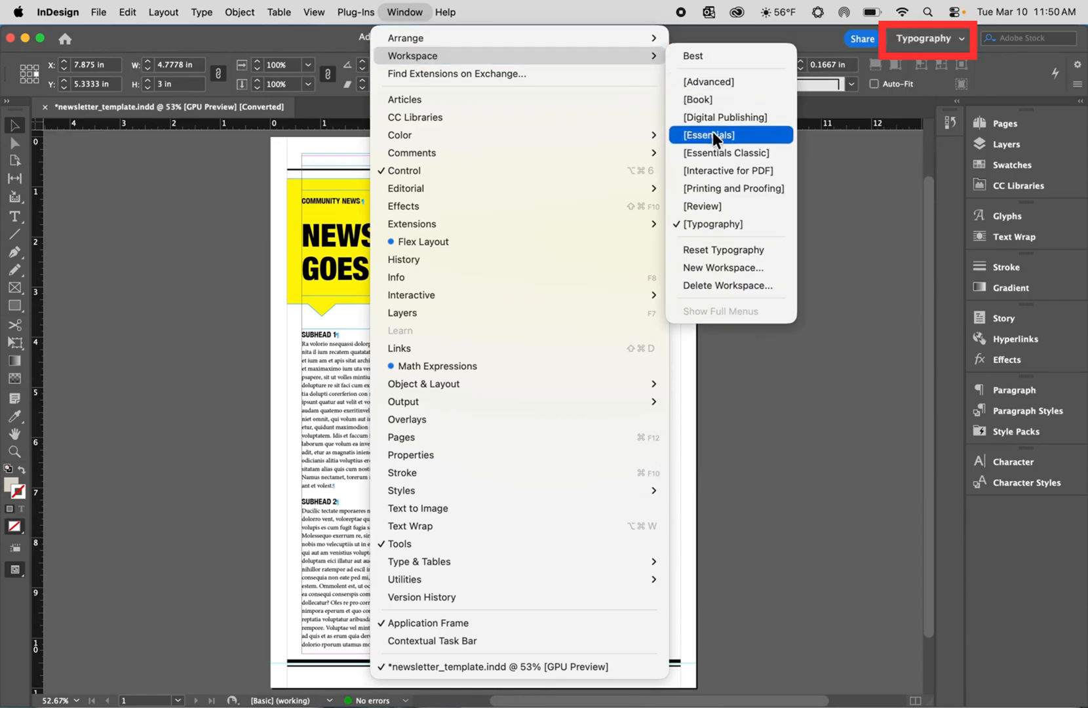
pyautogui.click(719, 226)
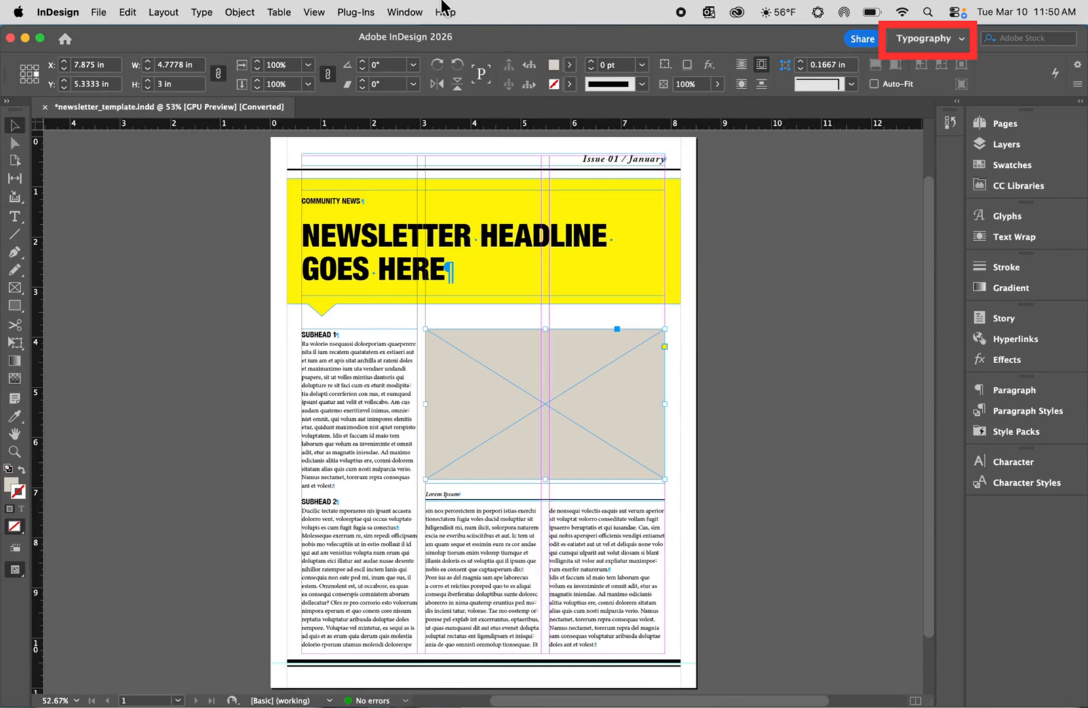
pyautogui.click(399, 12)
pyautogui.moveTo(408, 58)
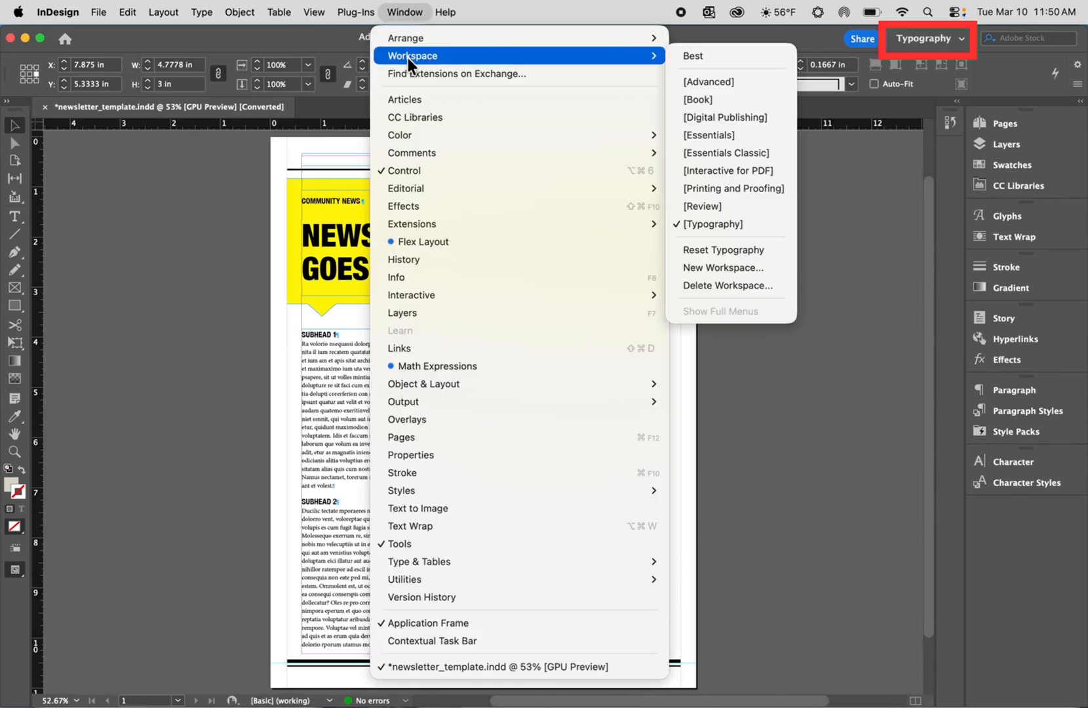
pyautogui.click(736, 252)
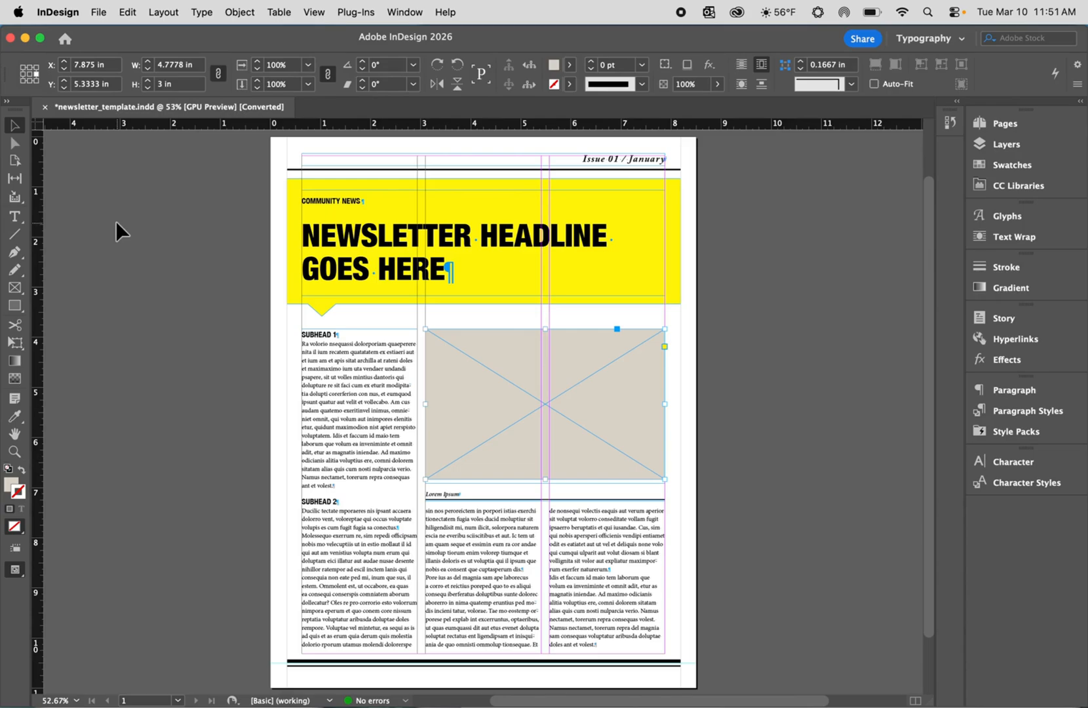
# Step: Compare the newsletter page in Preview and Normal screen modes, and examine page 1 in the document's page overview
pyautogui.press('w')
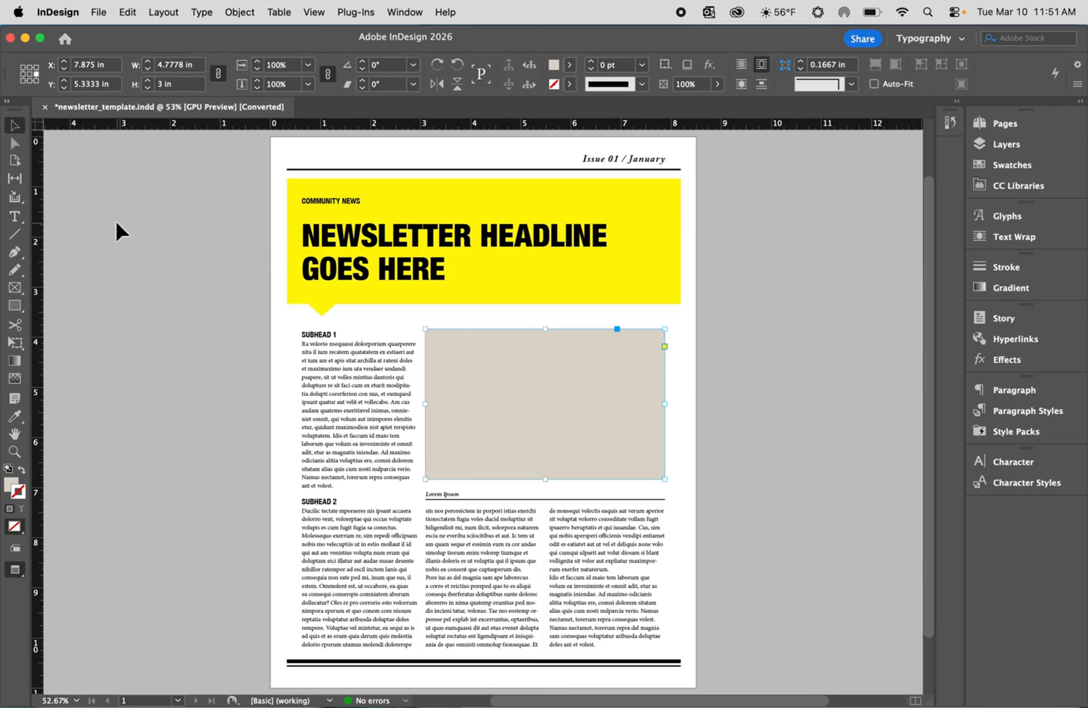
pyautogui.press('w')
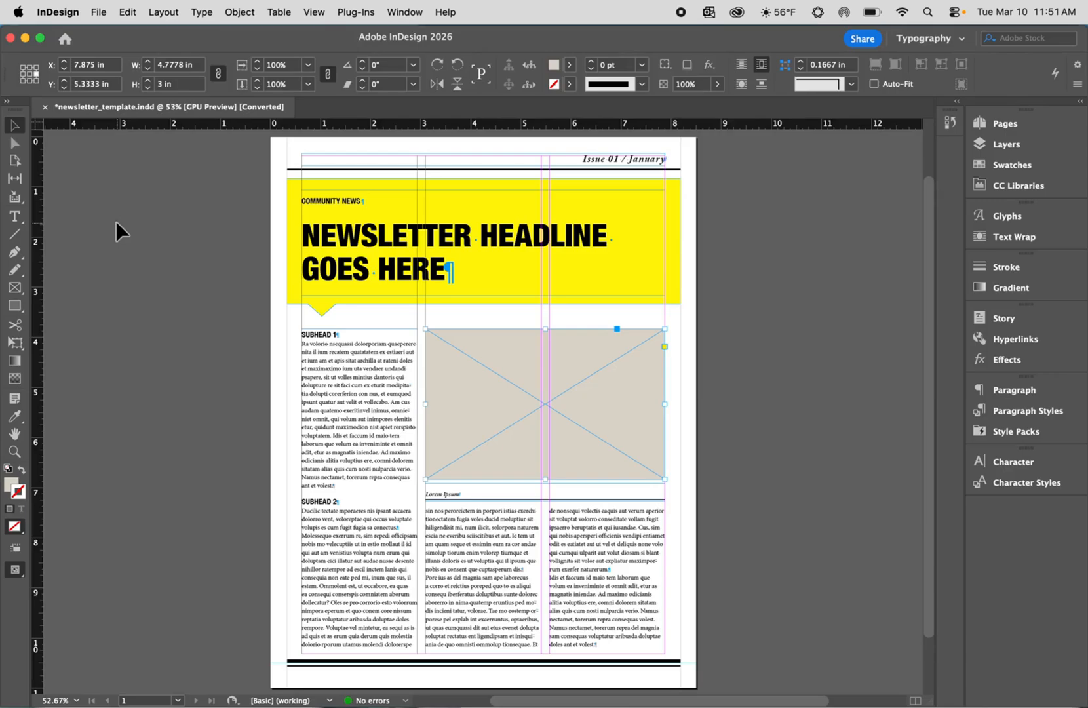
pyautogui.press('w')
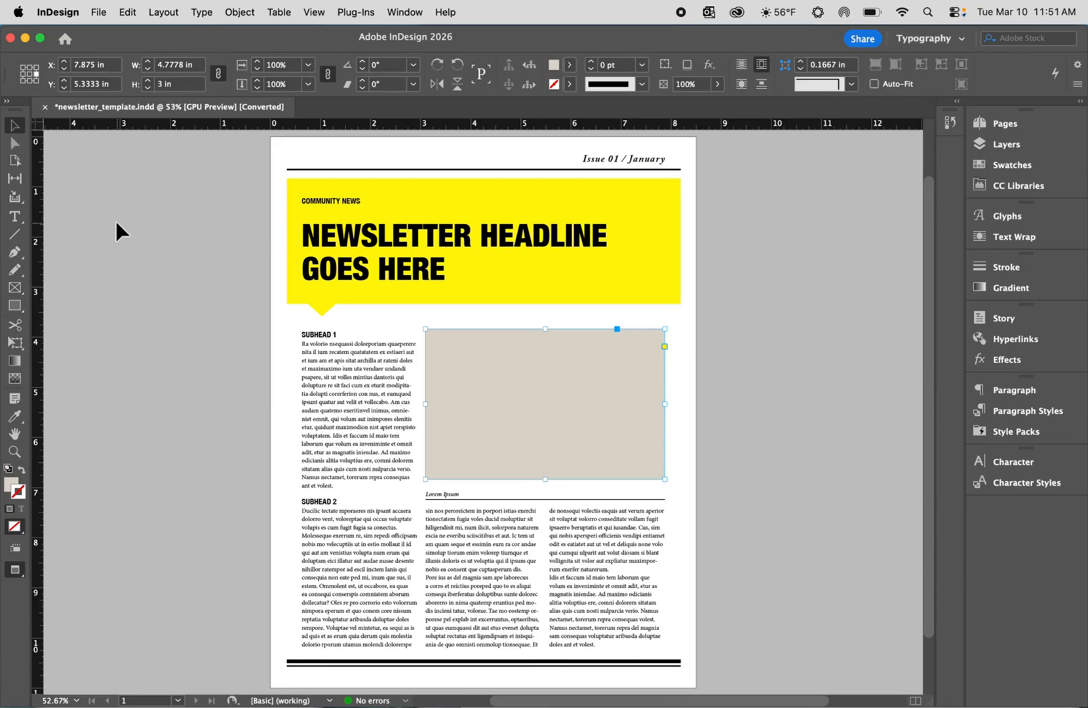
pyautogui.press('w')
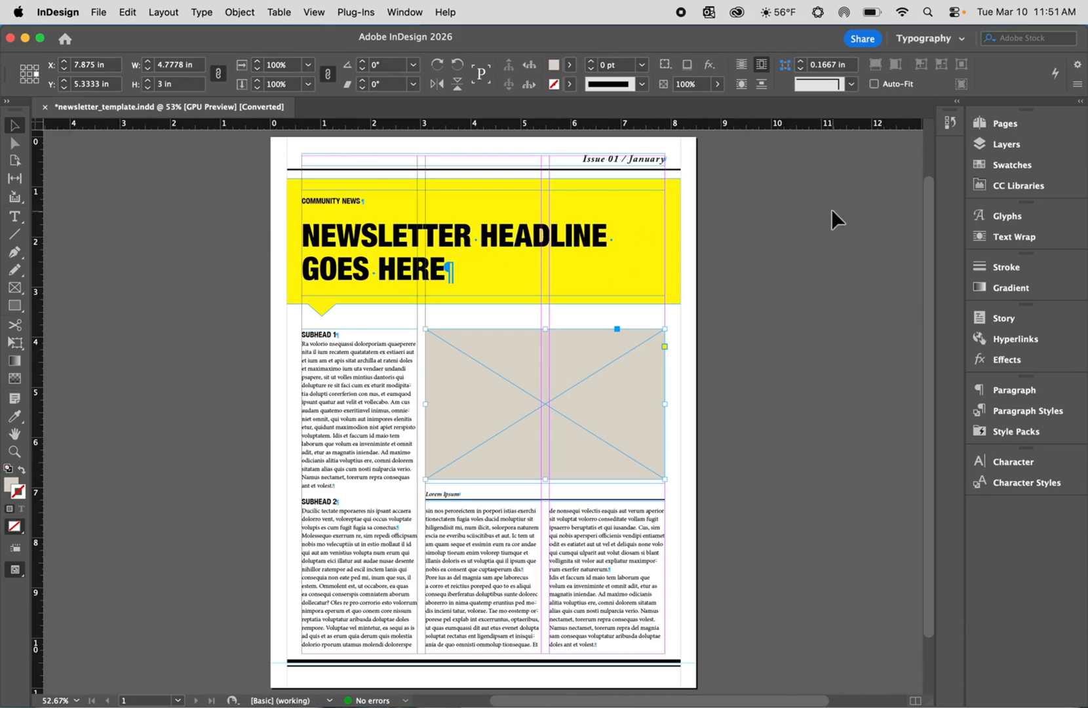
pyautogui.click(1005, 125)
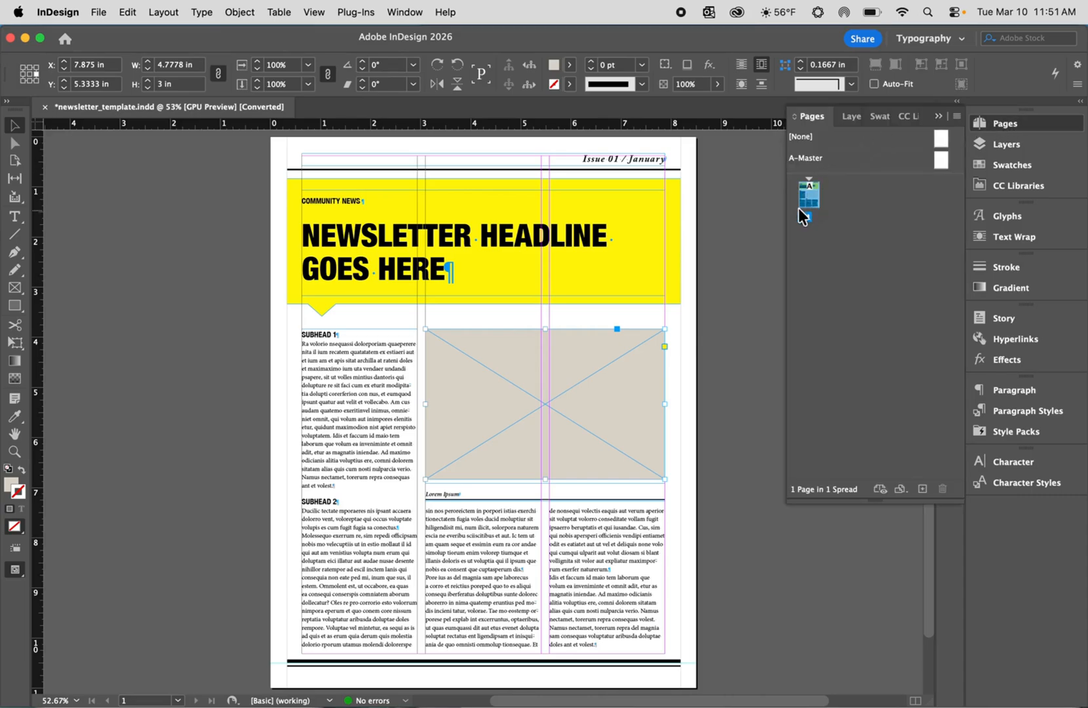
pyautogui.click(811, 197)
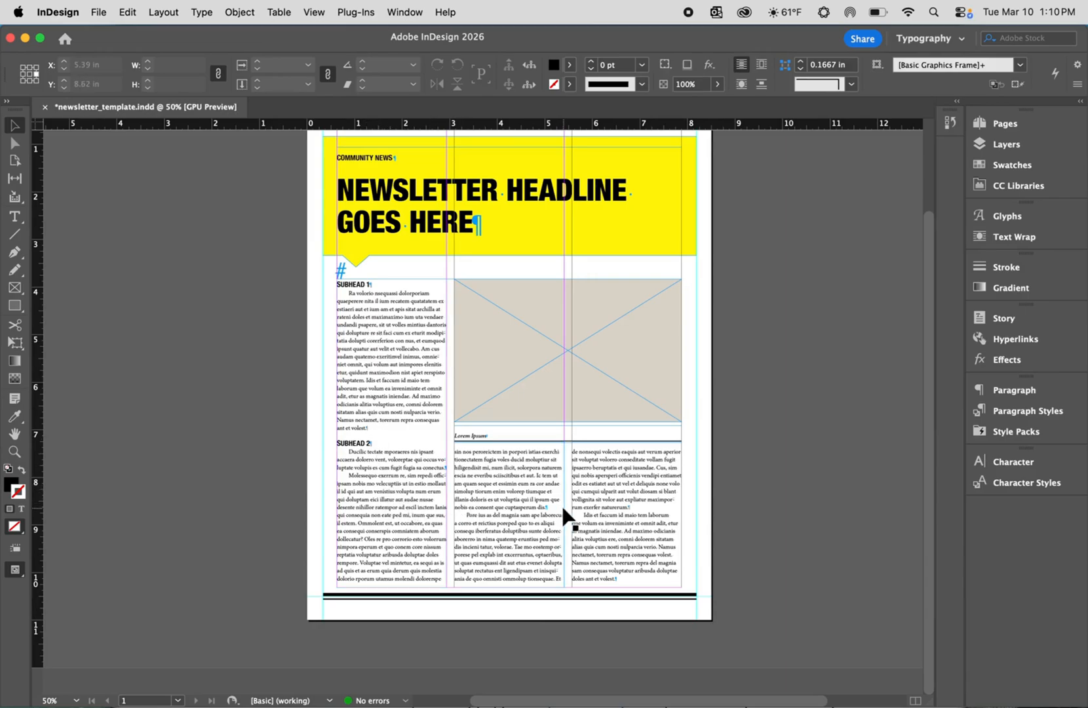
# Step: Switch to Finder to look through the NewsletterFiles folder and its ServiceDay.docx file, and return to InDesign
pyautogui.moveTo(3, 312)
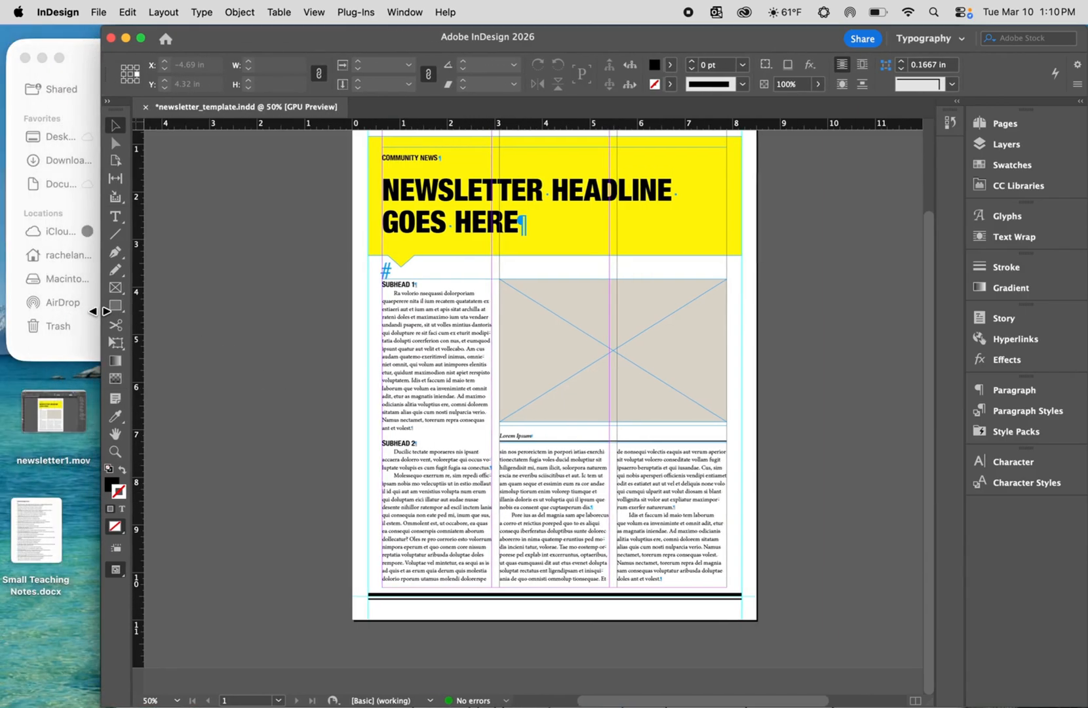
pyautogui.click(74, 58)
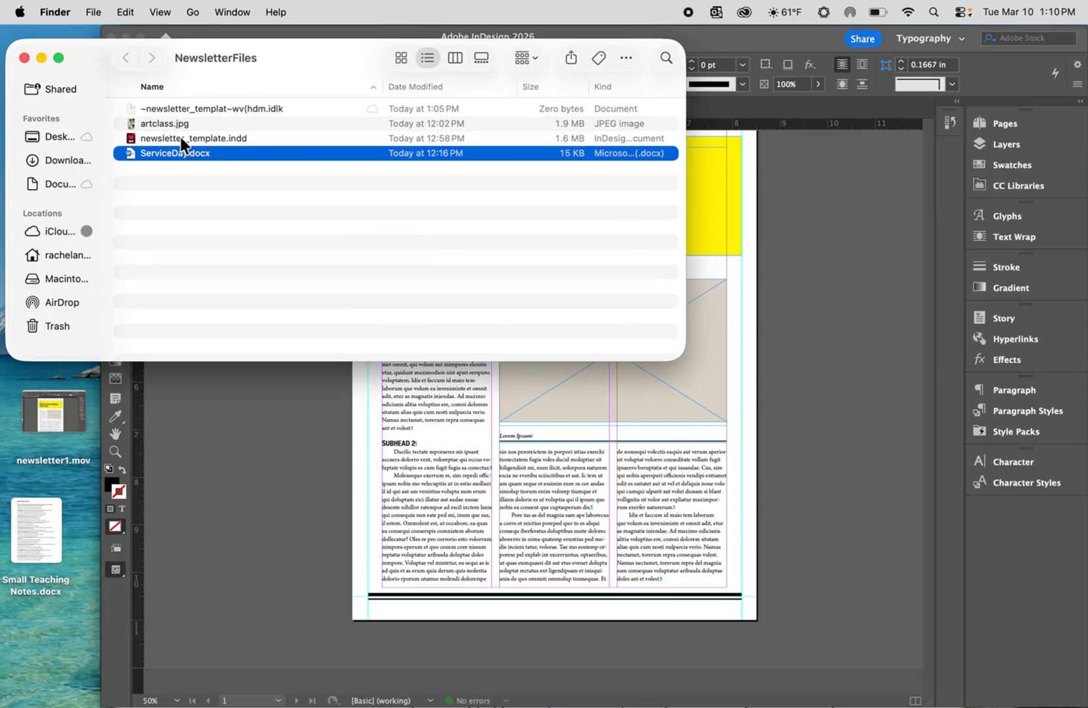
pyautogui.click(149, 189)
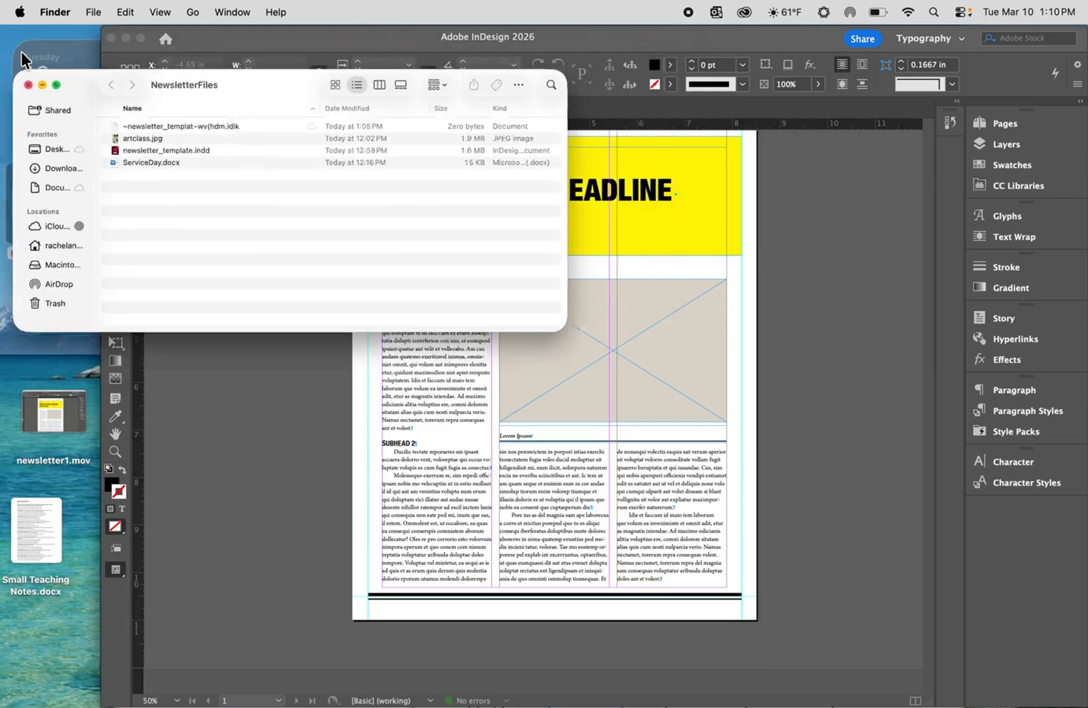
pyautogui.click(23, 56)
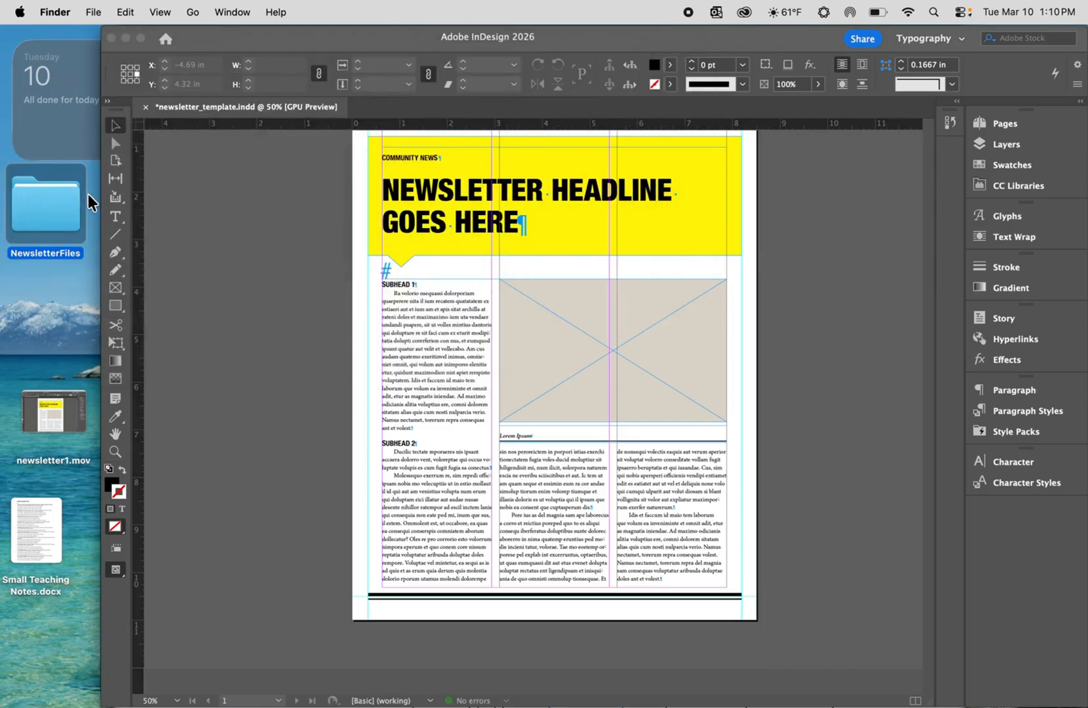
pyautogui.click(57, 208)
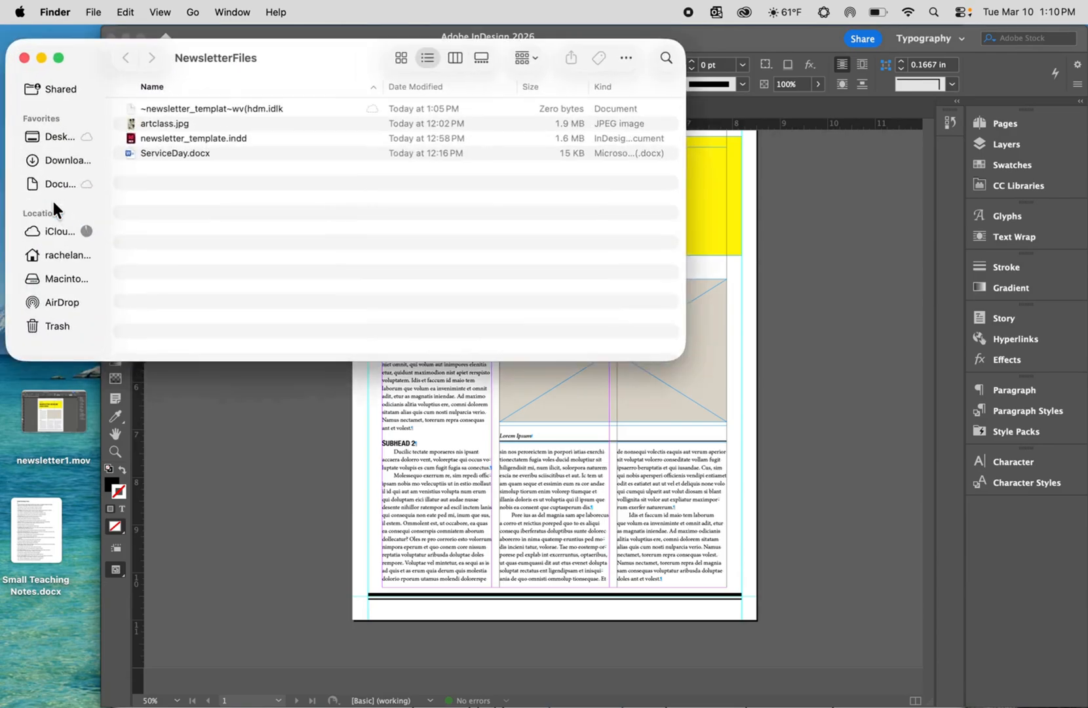
pyautogui.click(170, 153)
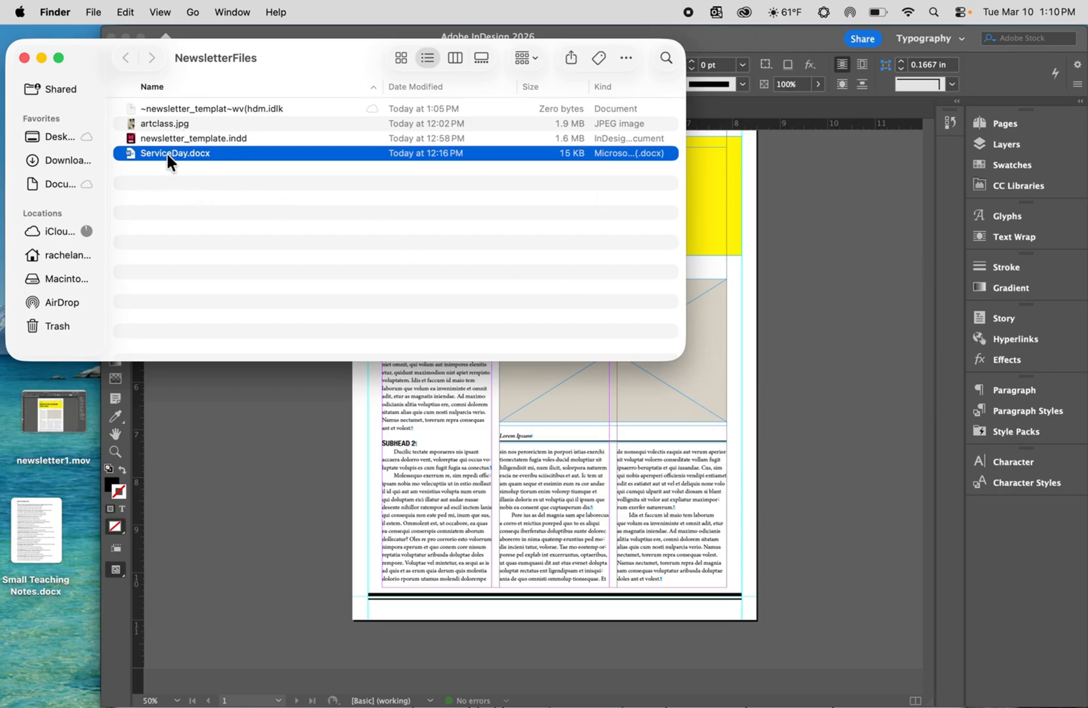
pyautogui.click(283, 405)
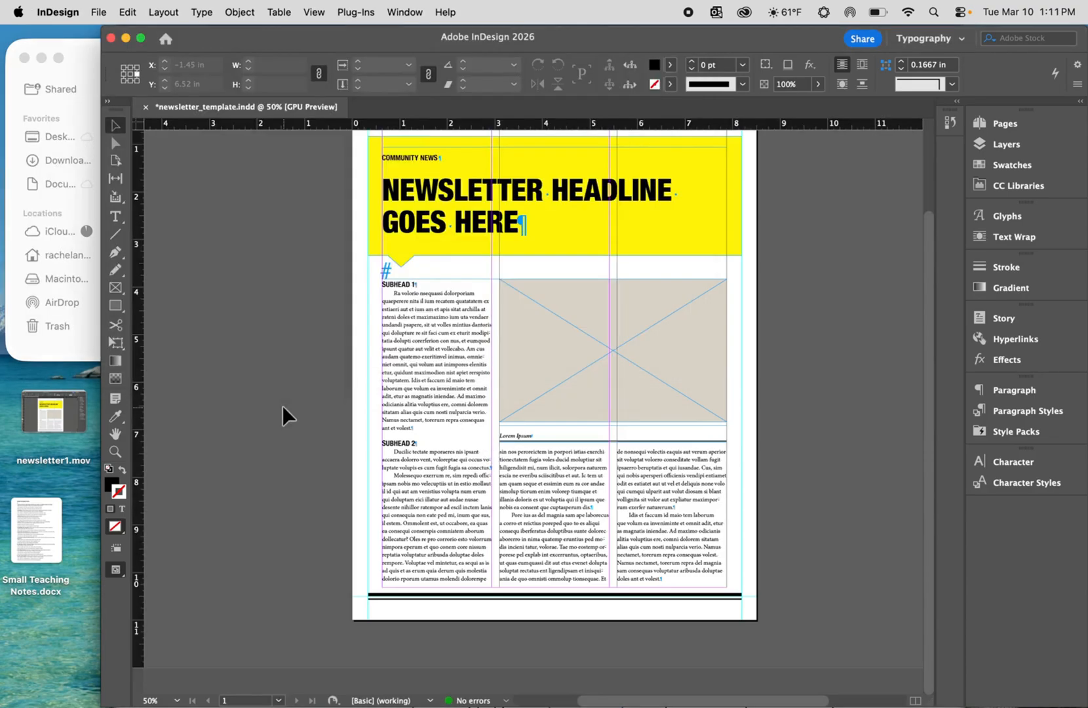
# Step: Replace all of the placeholder body story with the placed ServiceDay.docx file, skipping the replacement of missing fonts
pyautogui.click(433, 354)
pyautogui.click(118, 217)
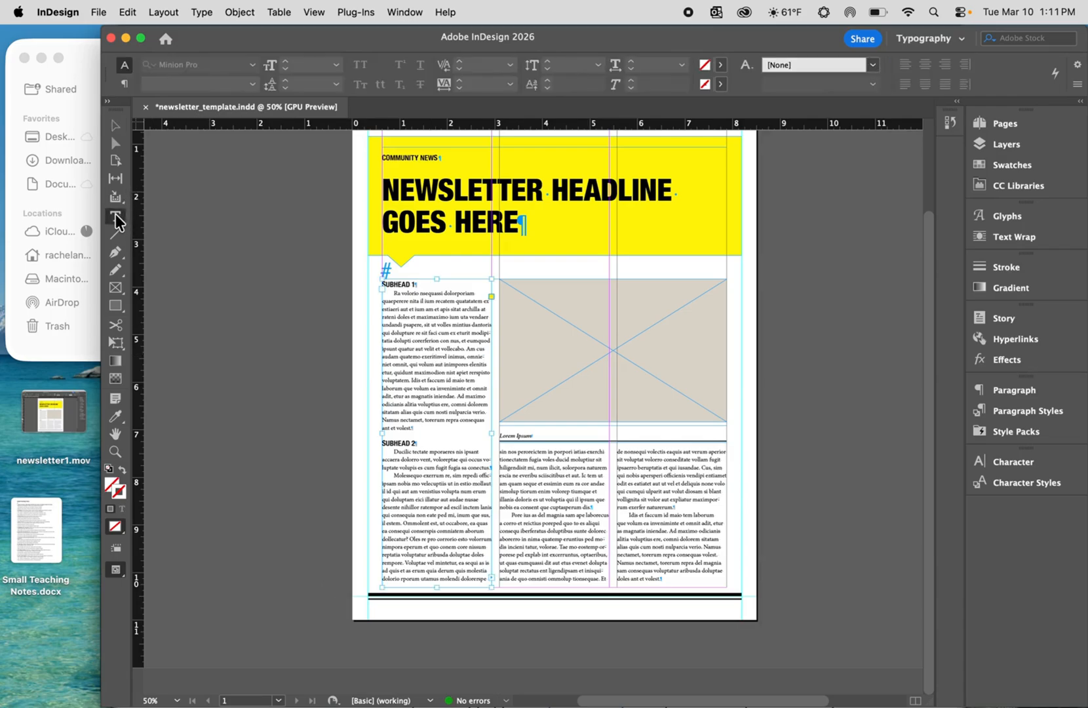
pyautogui.click(440, 356)
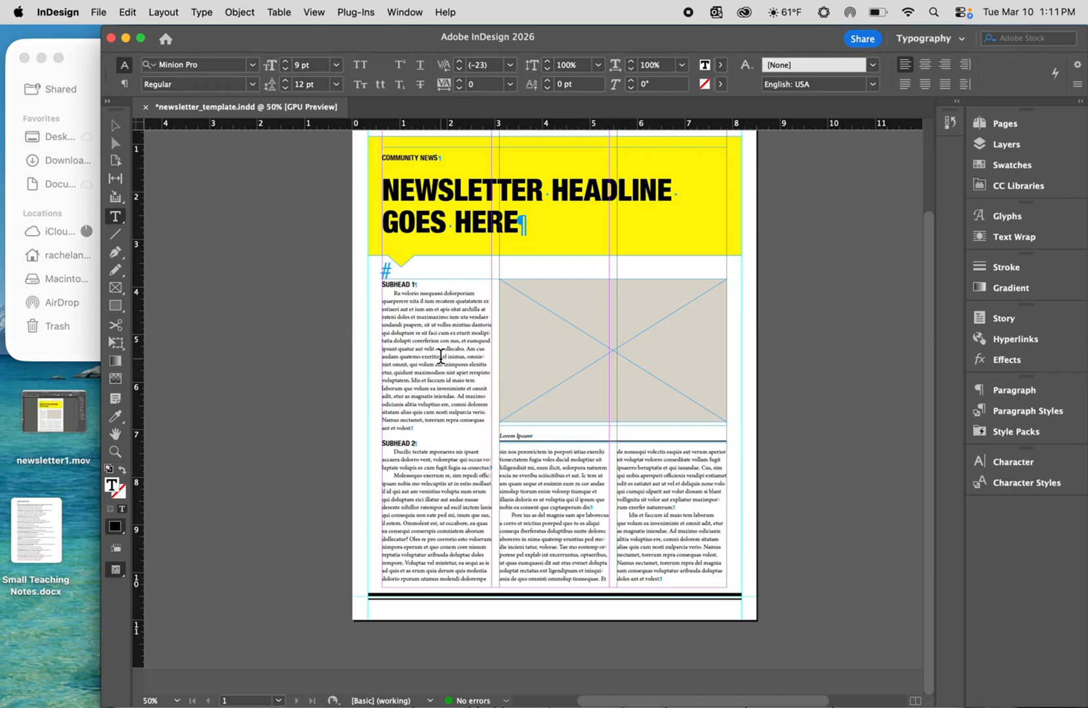
pyautogui.press('super+a')
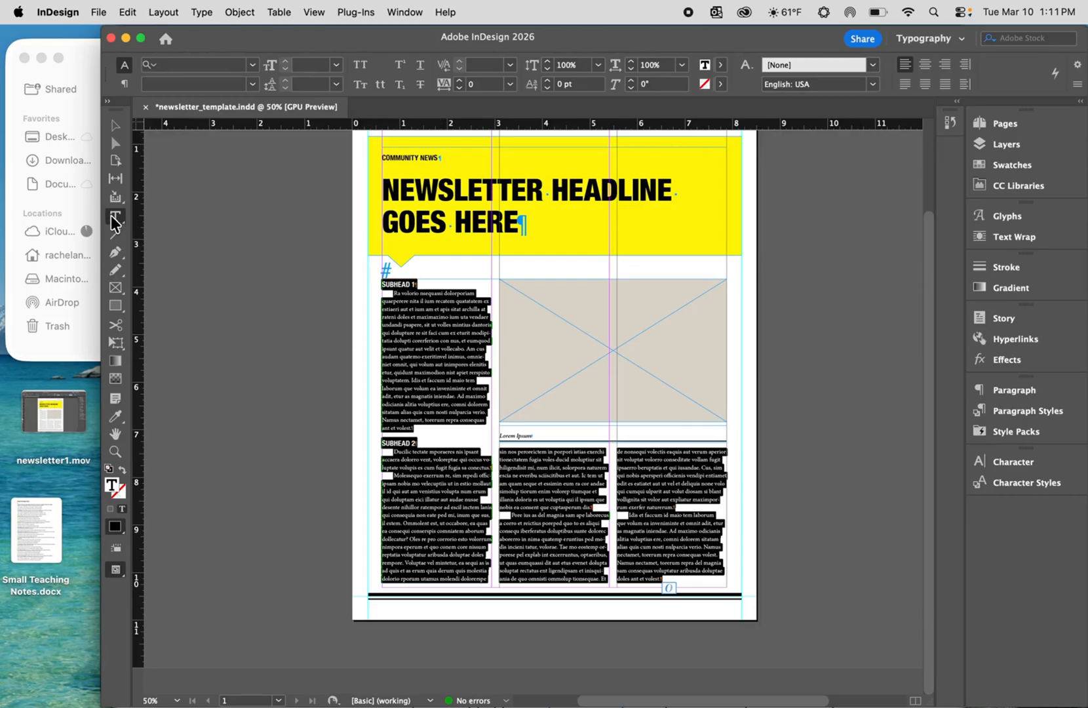
pyautogui.click(98, 13)
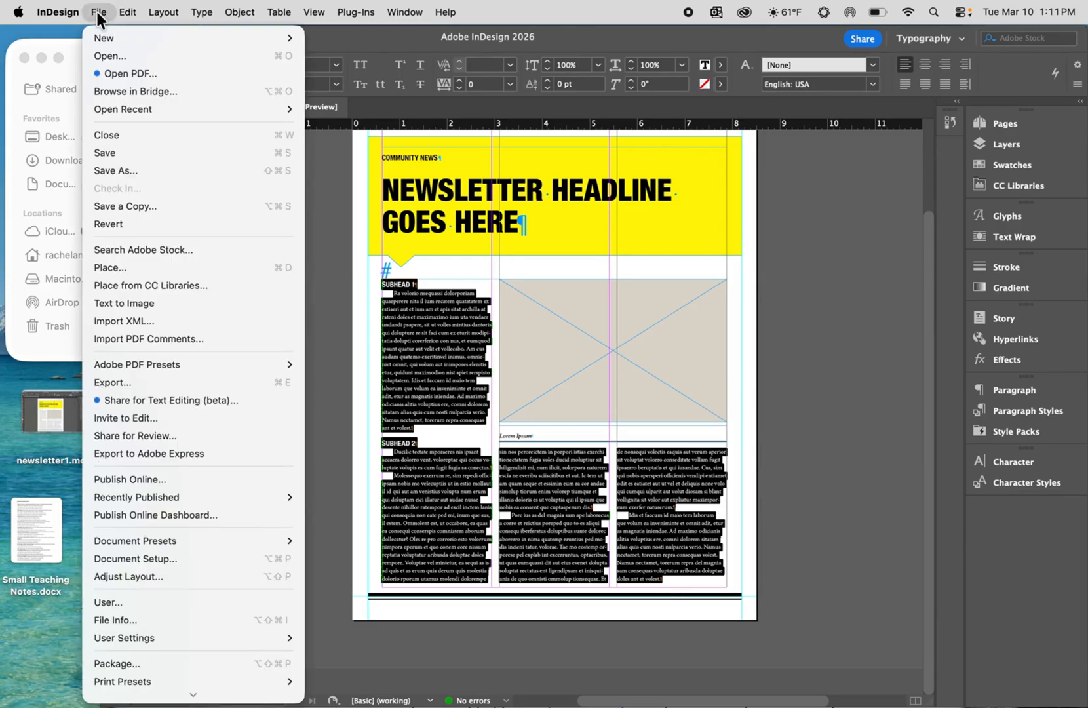
pyautogui.click(116, 270)
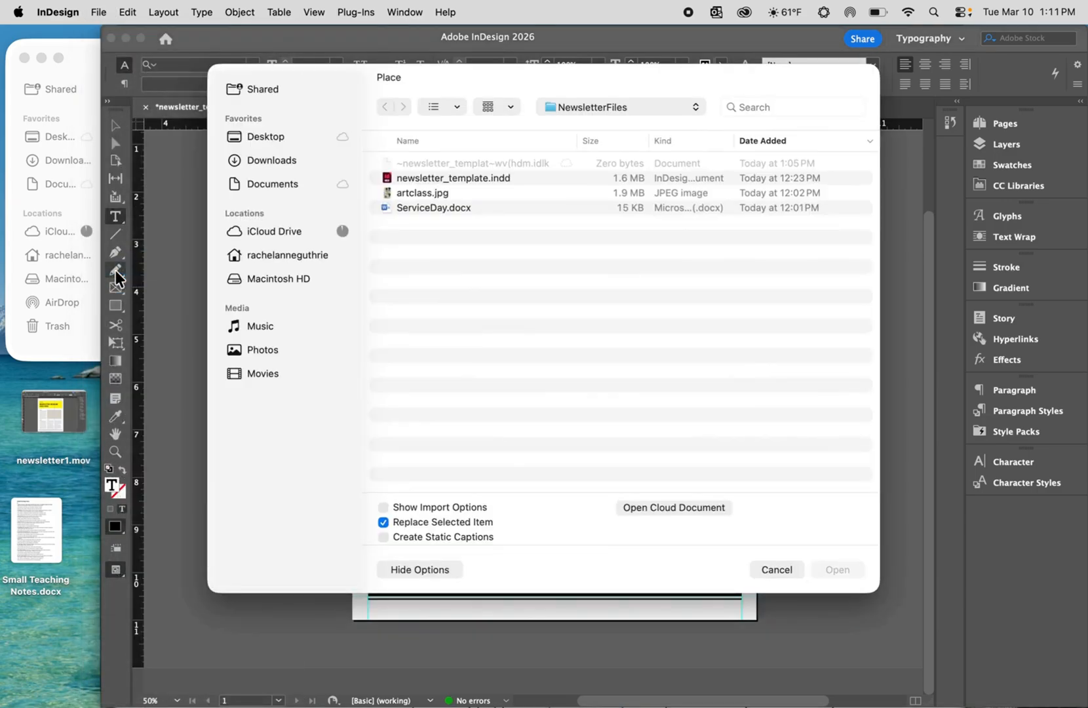
pyautogui.click(423, 215)
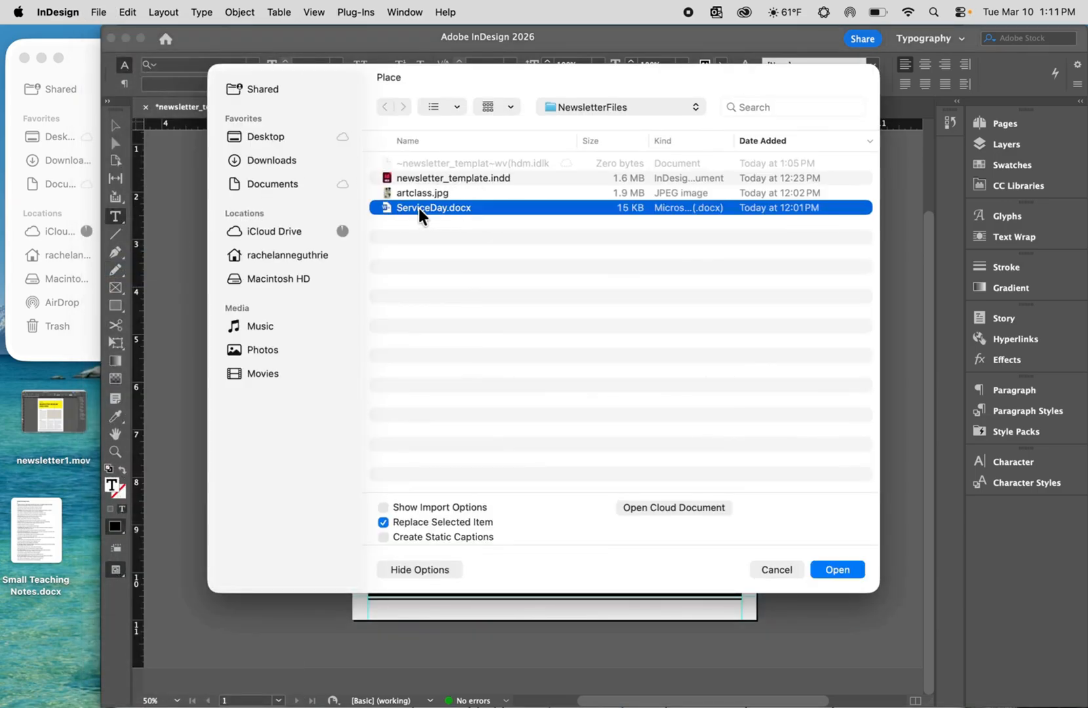
pyautogui.click(844, 572)
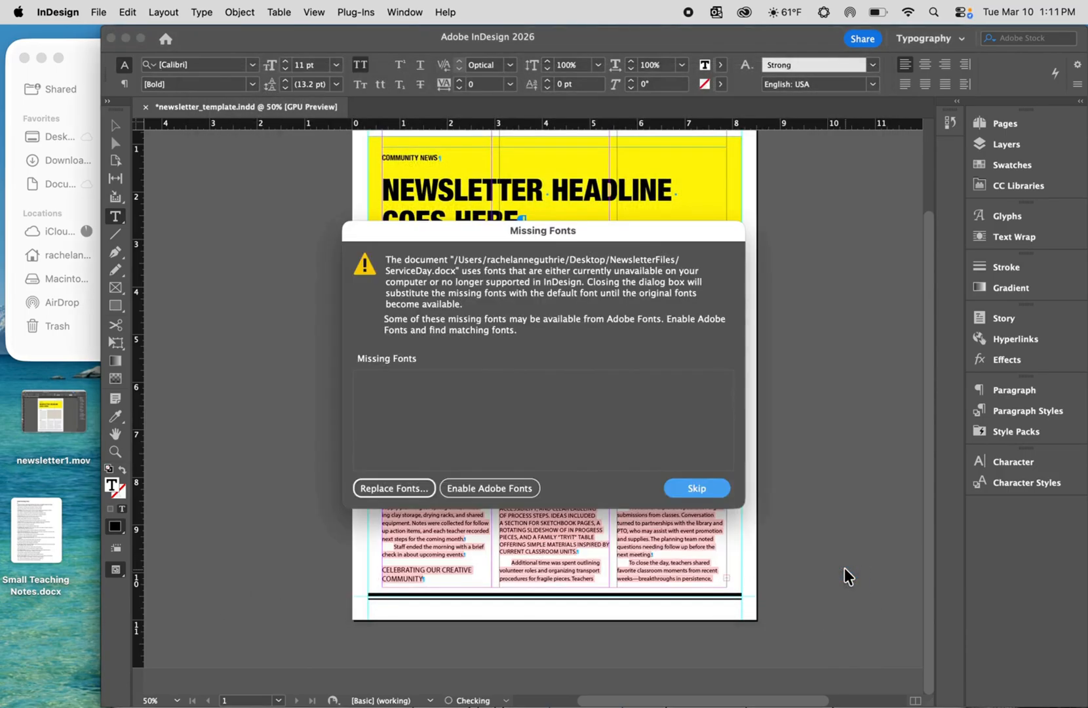
pyautogui.click(701, 480)
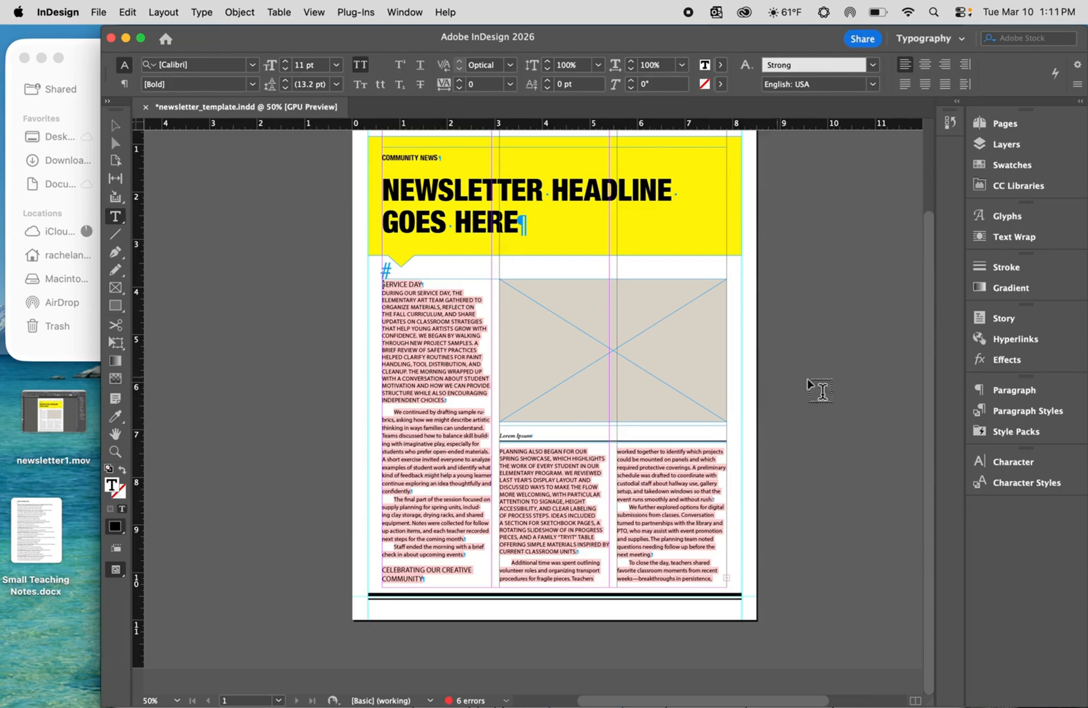
# Step: Apply the Body Text paragraph style to the entire imported story
pyautogui.click(1023, 416)
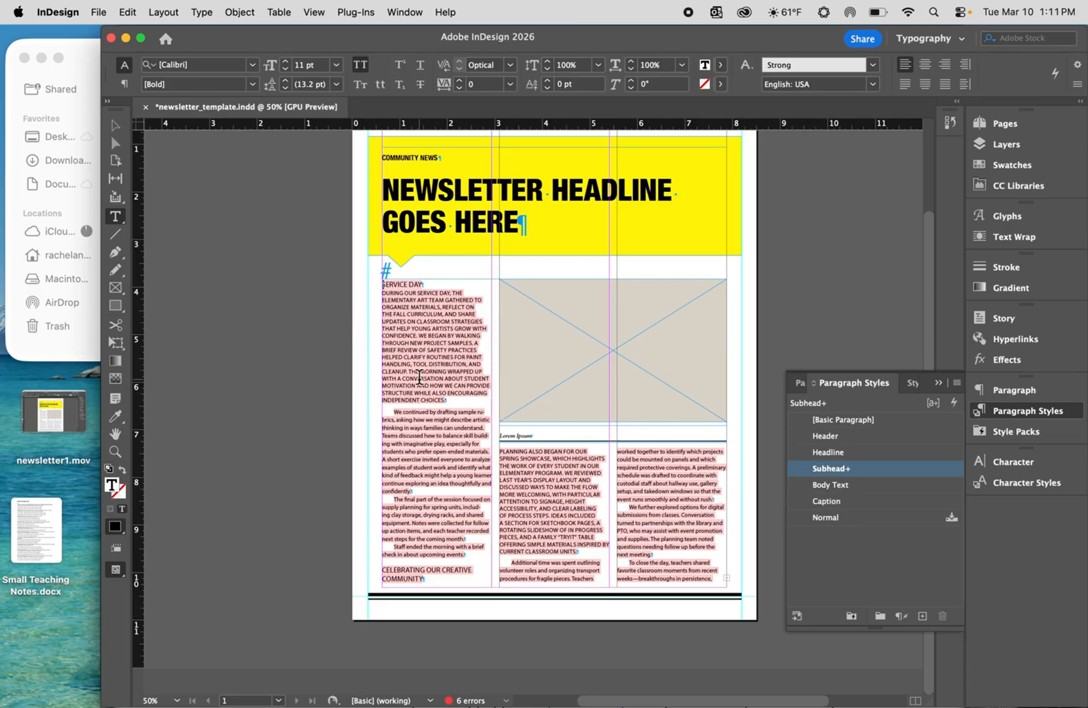
pyautogui.click(419, 376)
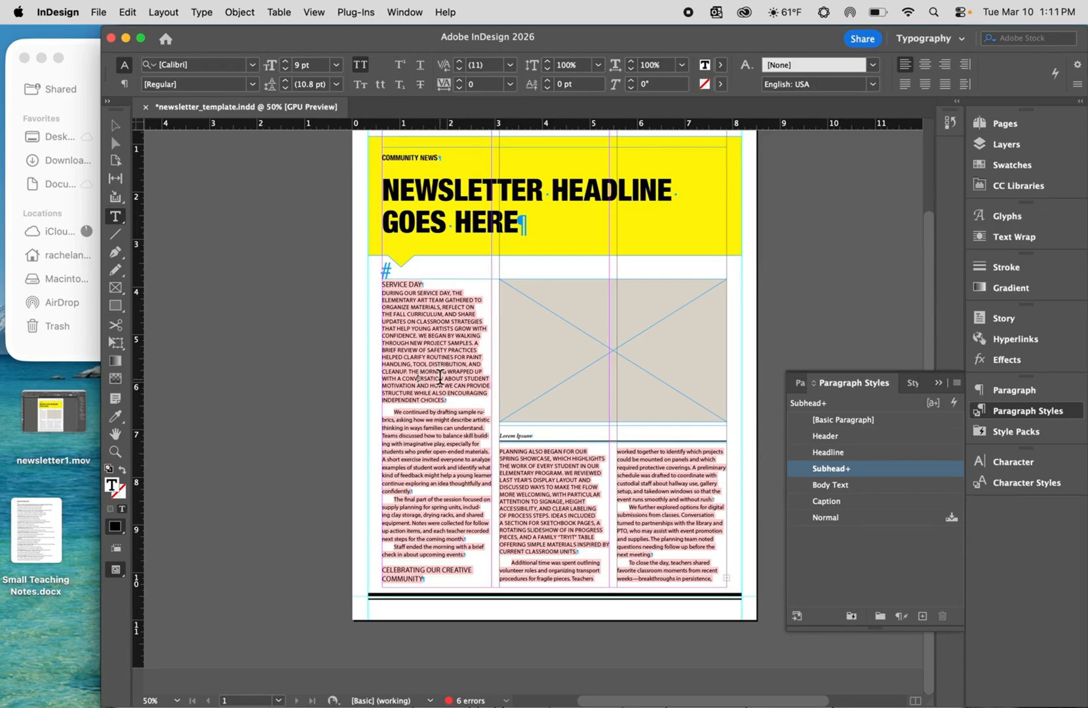
pyautogui.press('super+a')
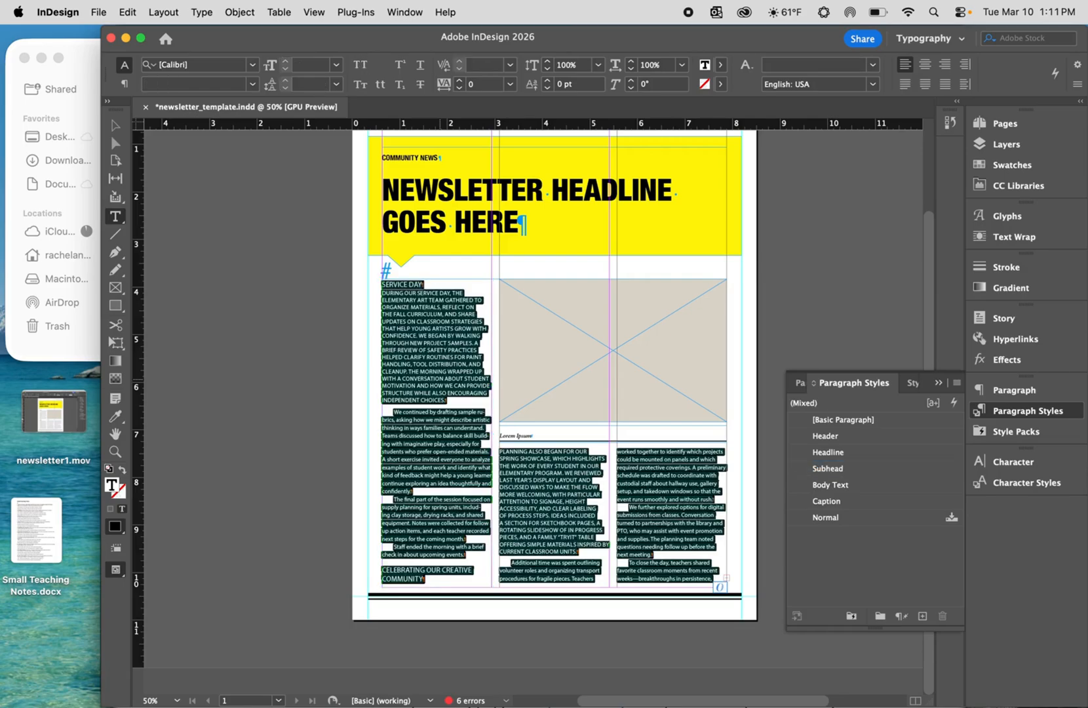
pyautogui.click(831, 486)
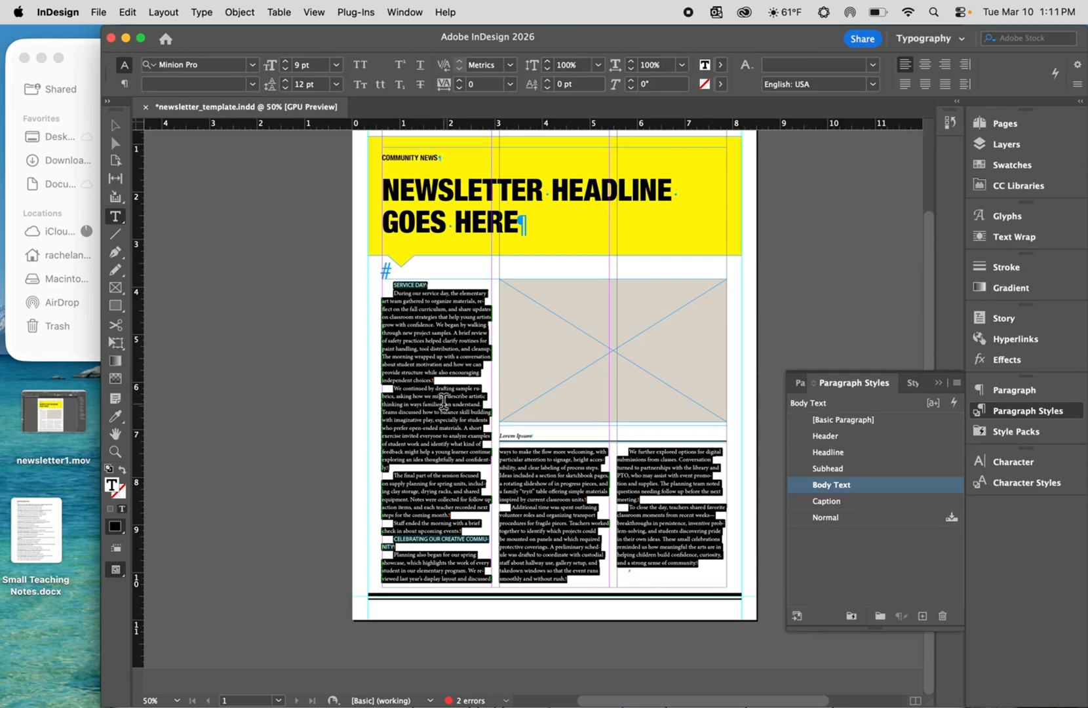
pyautogui.click(444, 401)
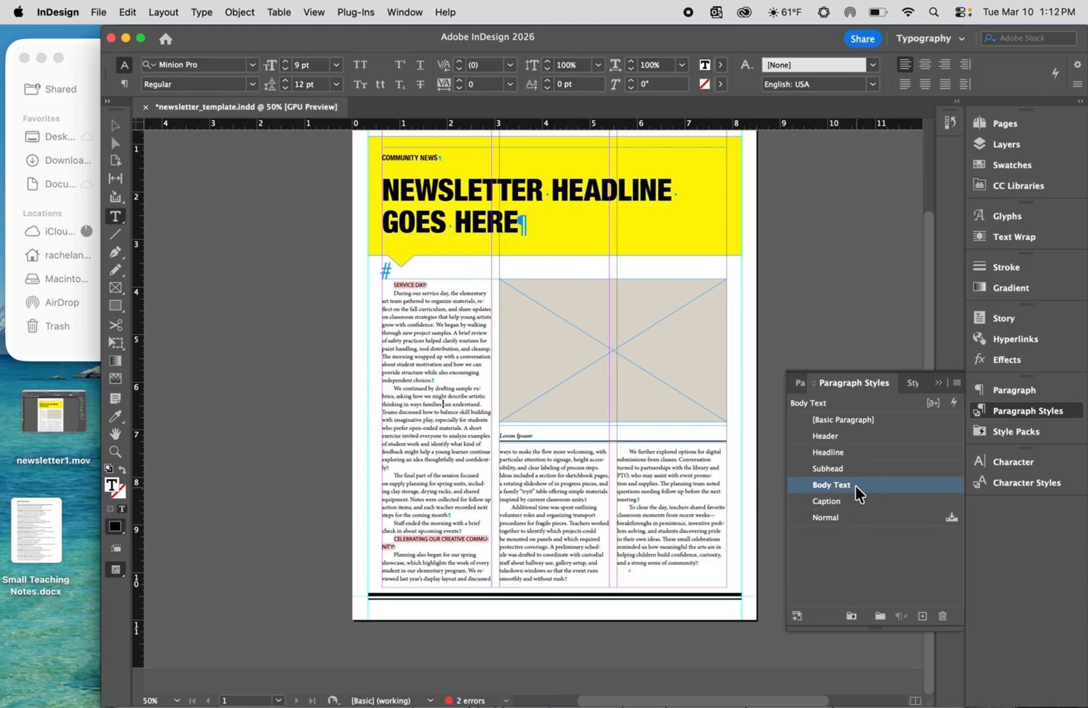
pyautogui.moveTo(540, 500); pyautogui.dragTo(544, 531)
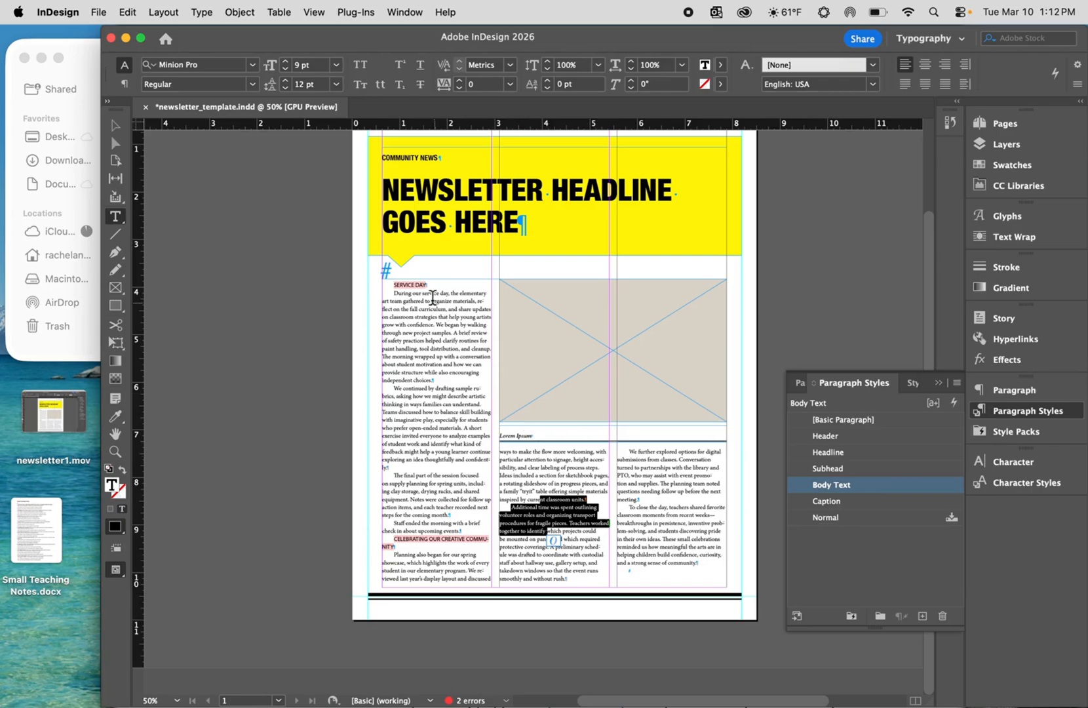
# Step: Apply the Subhead paragraph style to the "SERVICE DAY" heading at the start of the story
pyautogui.click(412, 284)
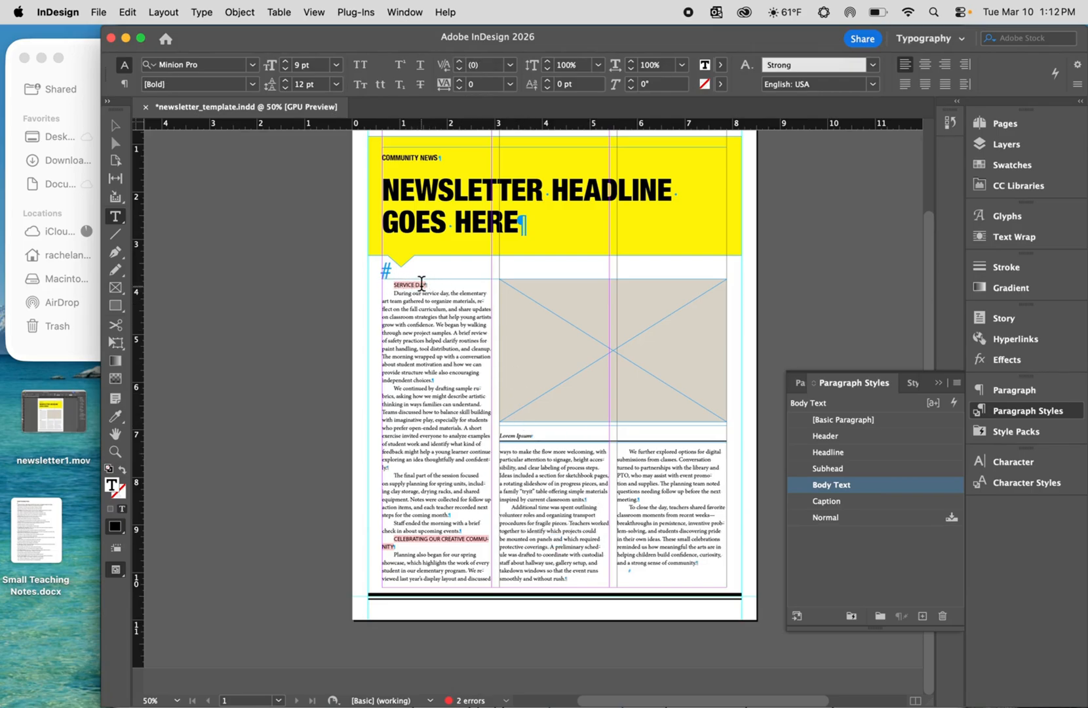
pyautogui.press('super+=')
pyautogui.press('super+=')
pyautogui.scroll(-4, 430, 293)
pyautogui.hscroll(7, 430, 294)
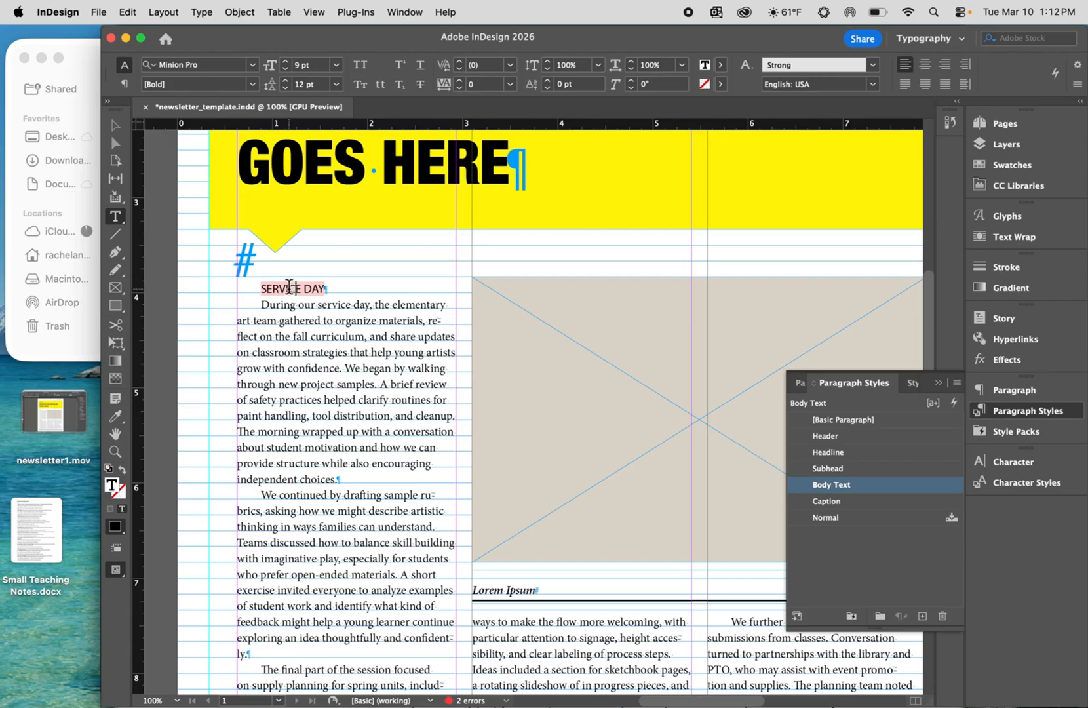
pyautogui.click(829, 469)
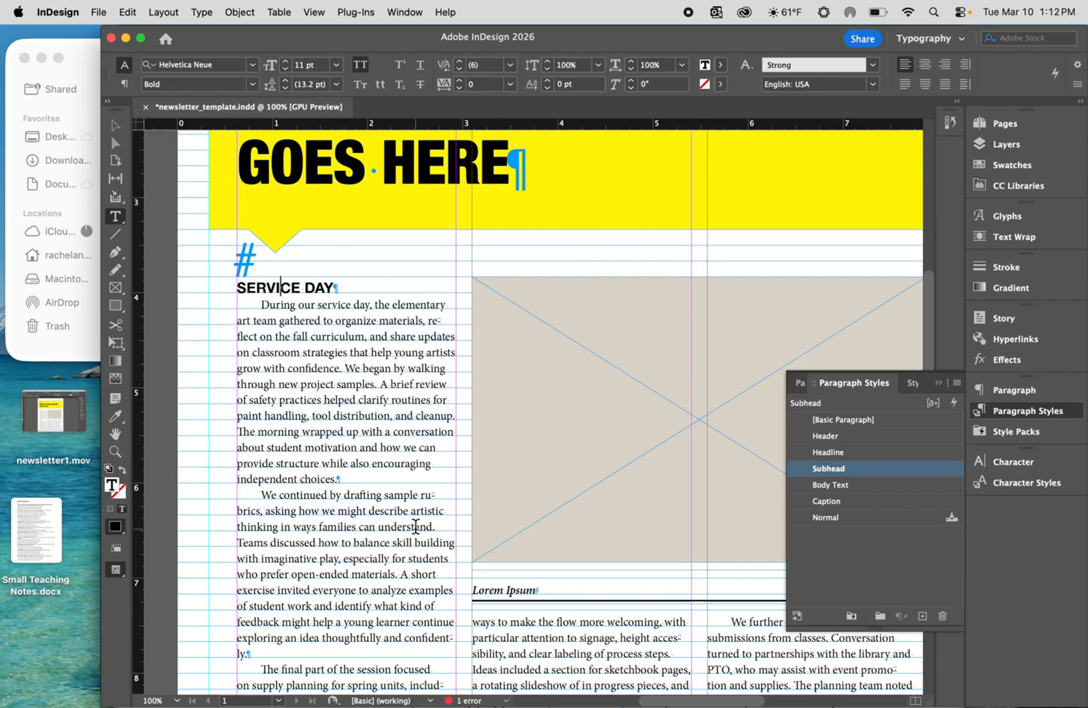
# Step: Apply the Subhead paragraph style to the "CELEBRATING OUR CREATIVE COMMUNITY" heading in the first column
pyautogui.scroll(-8, 416, 526)
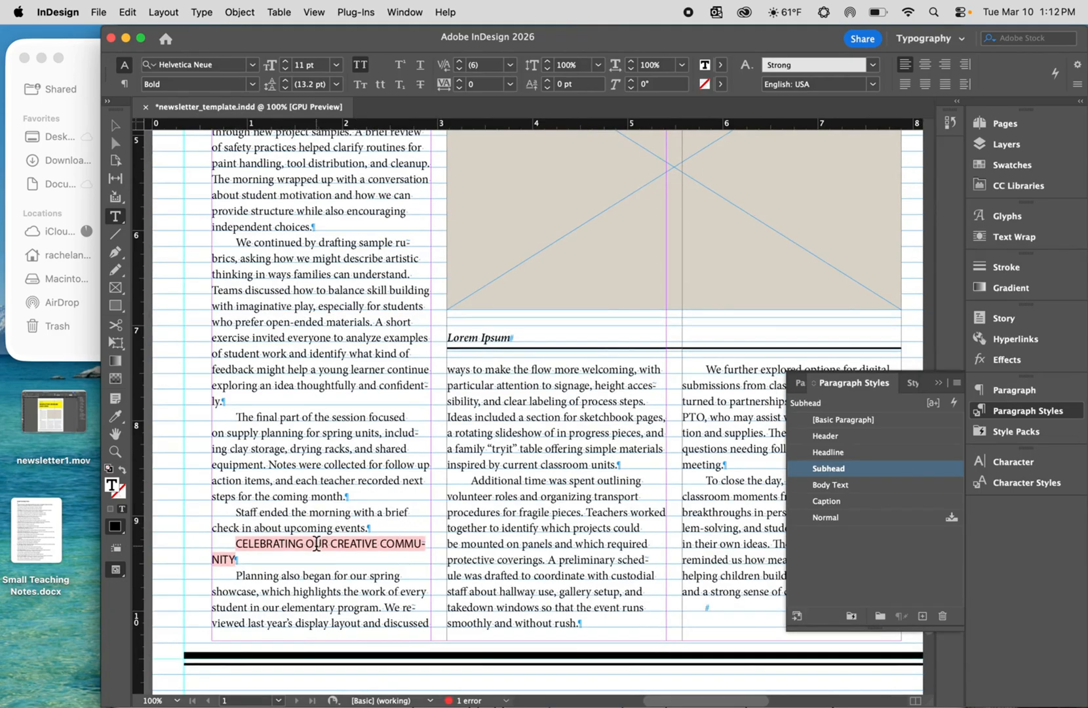
pyautogui.click(317, 544)
pyautogui.click(834, 469)
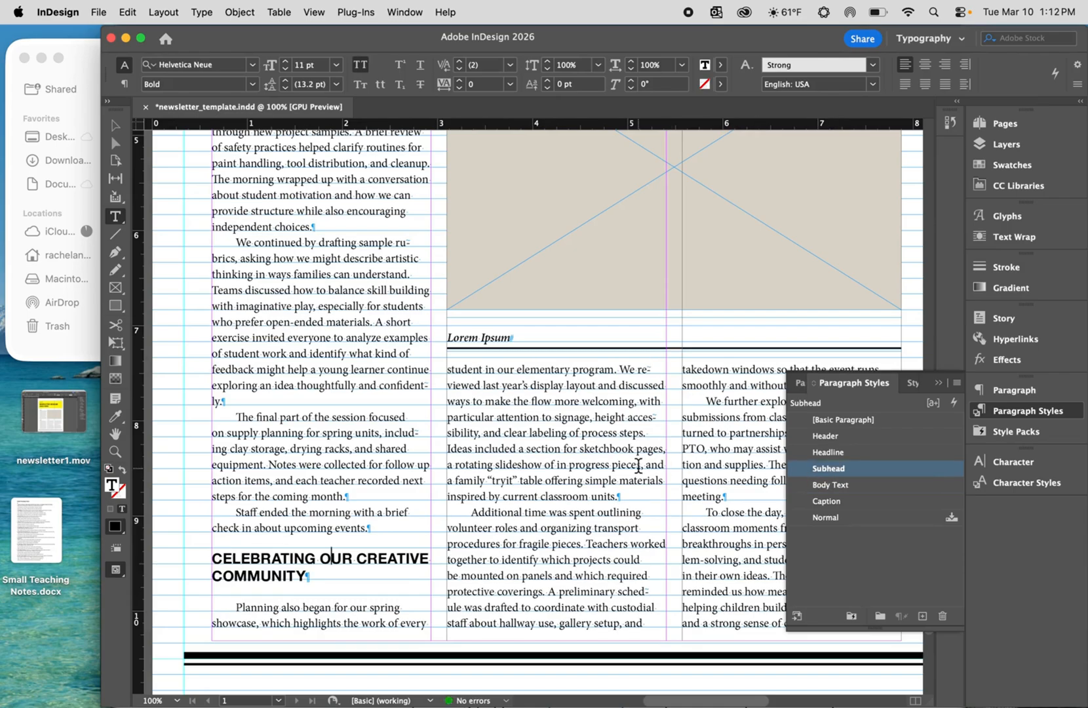
pyautogui.hscroll(2, 637, 465)
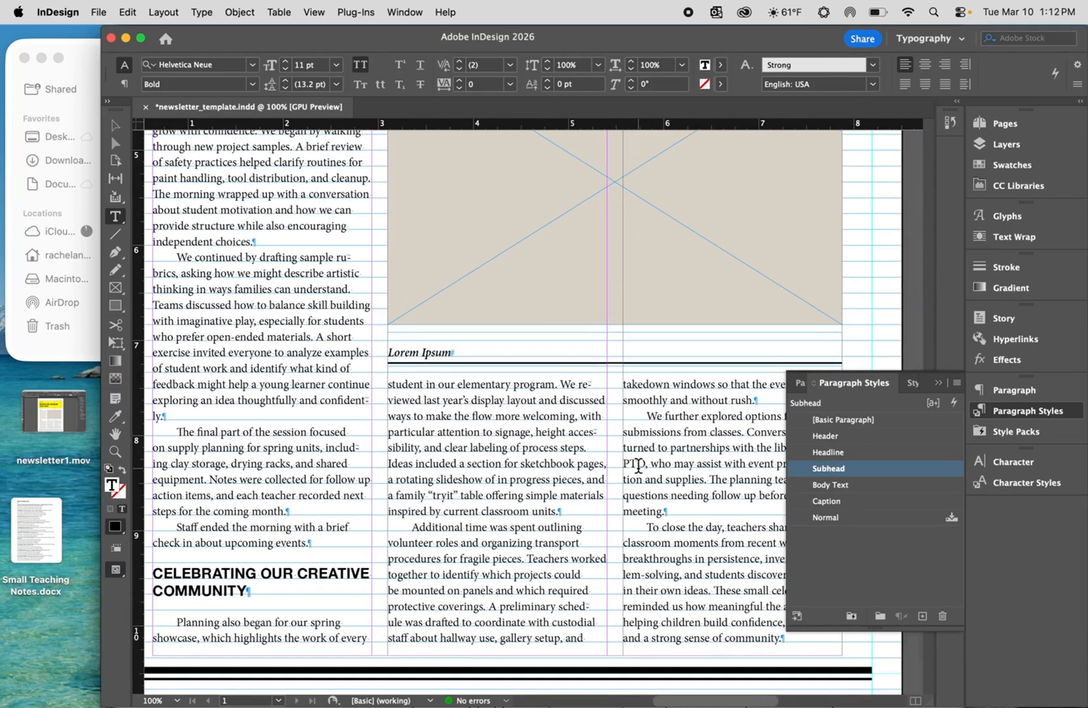
pyautogui.press('super+minus')
pyautogui.press('super+minus')
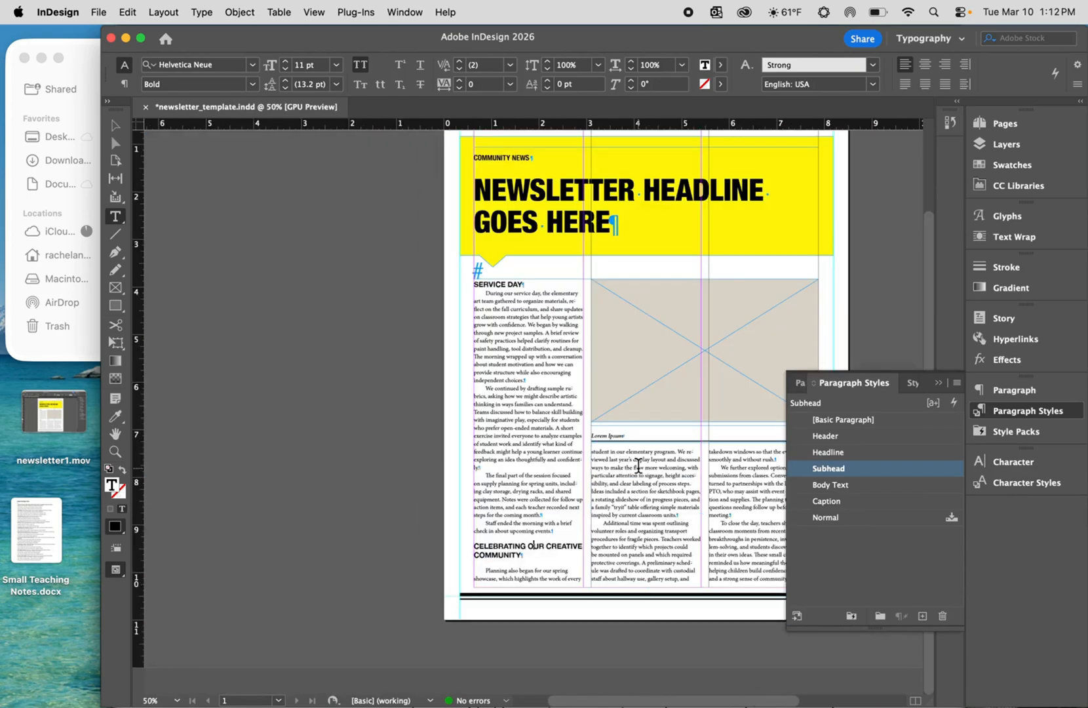
pyautogui.hscroll(5, 638, 465)
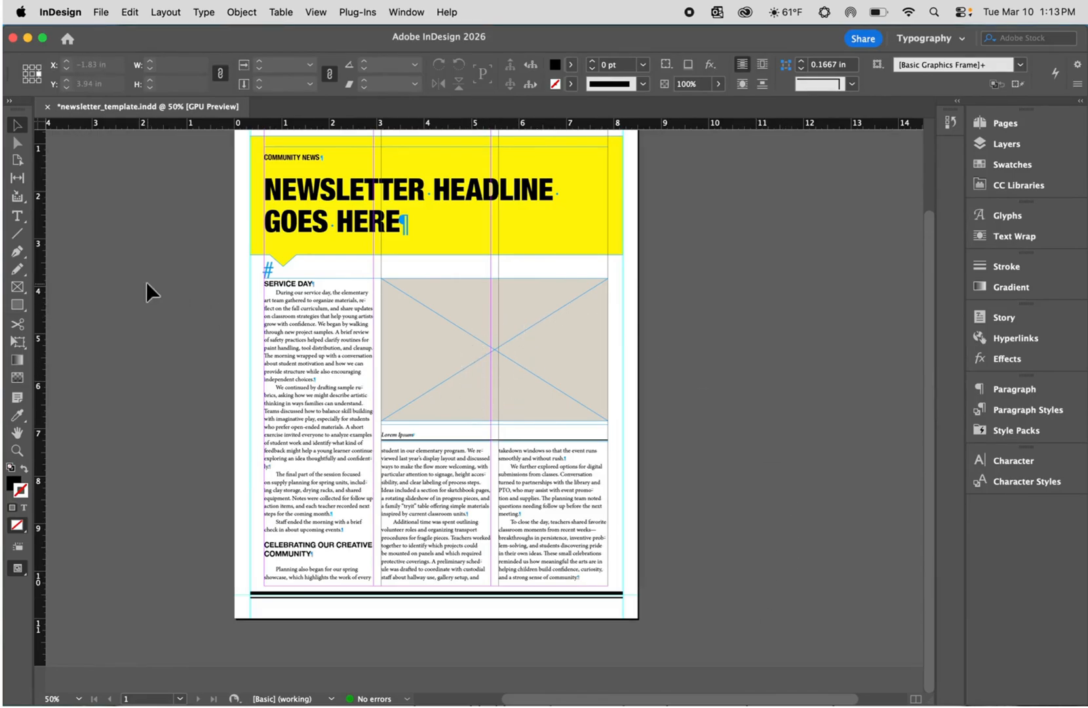
# Step: Look in Finder's NewsletterFiles folder for the artclass.jpg image, close the folder, and return to InDesign
pyautogui.moveTo(4, 295); pyautogui.dragTo(167, 291)
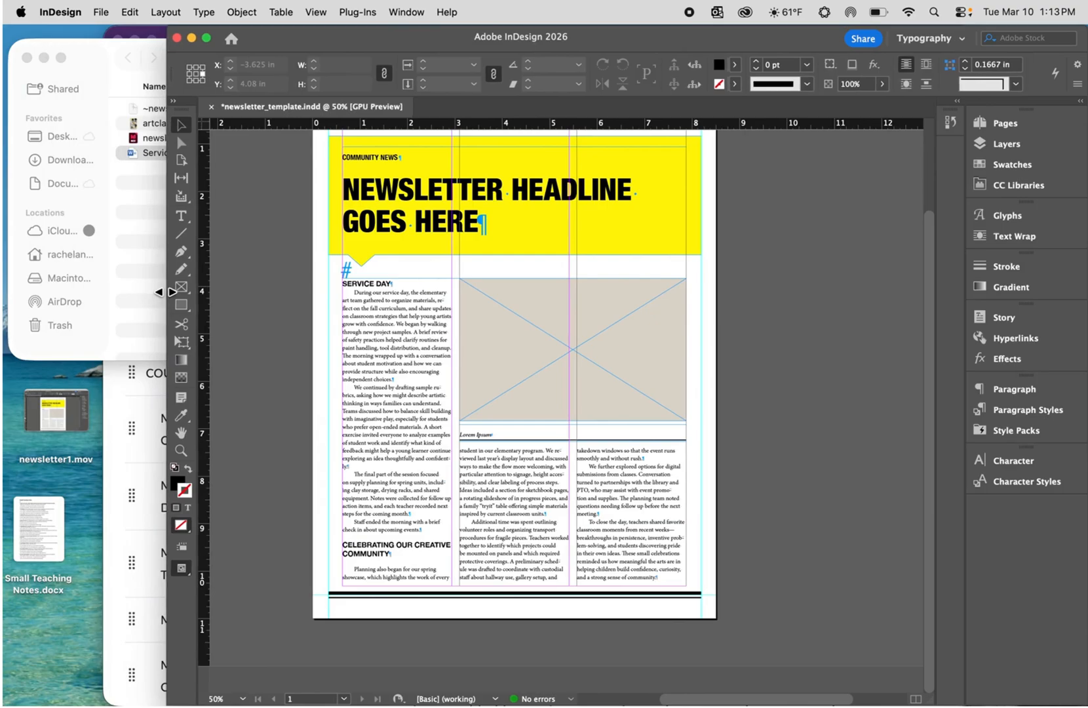
pyautogui.click(25, 57)
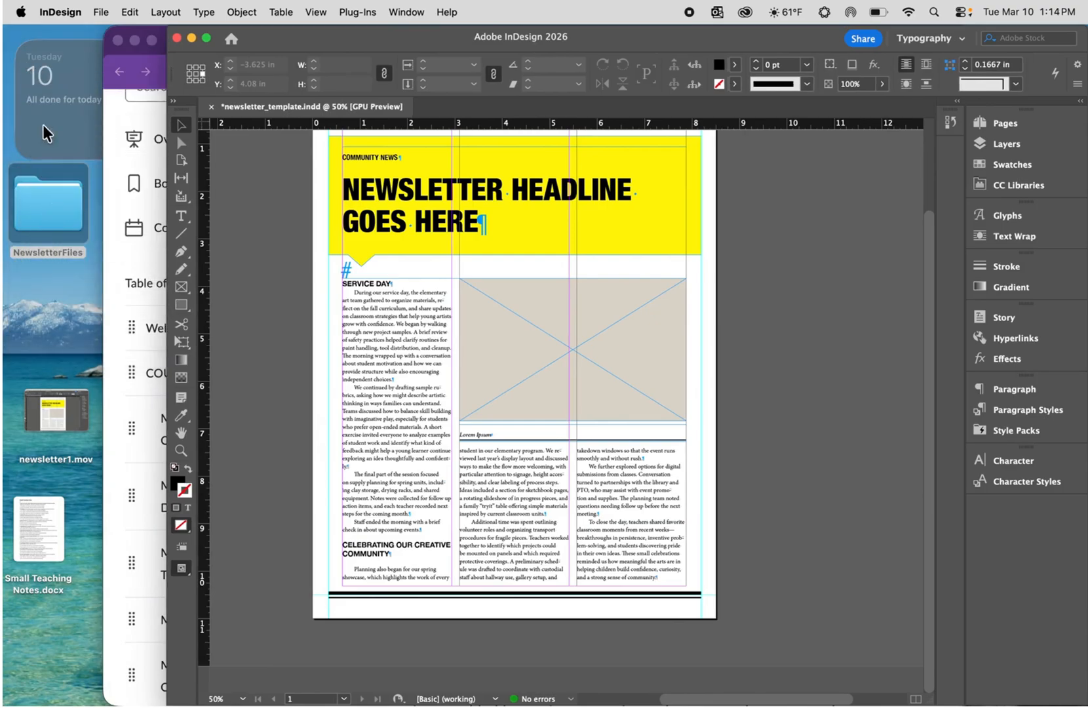
pyautogui.doubleClick(46, 208)
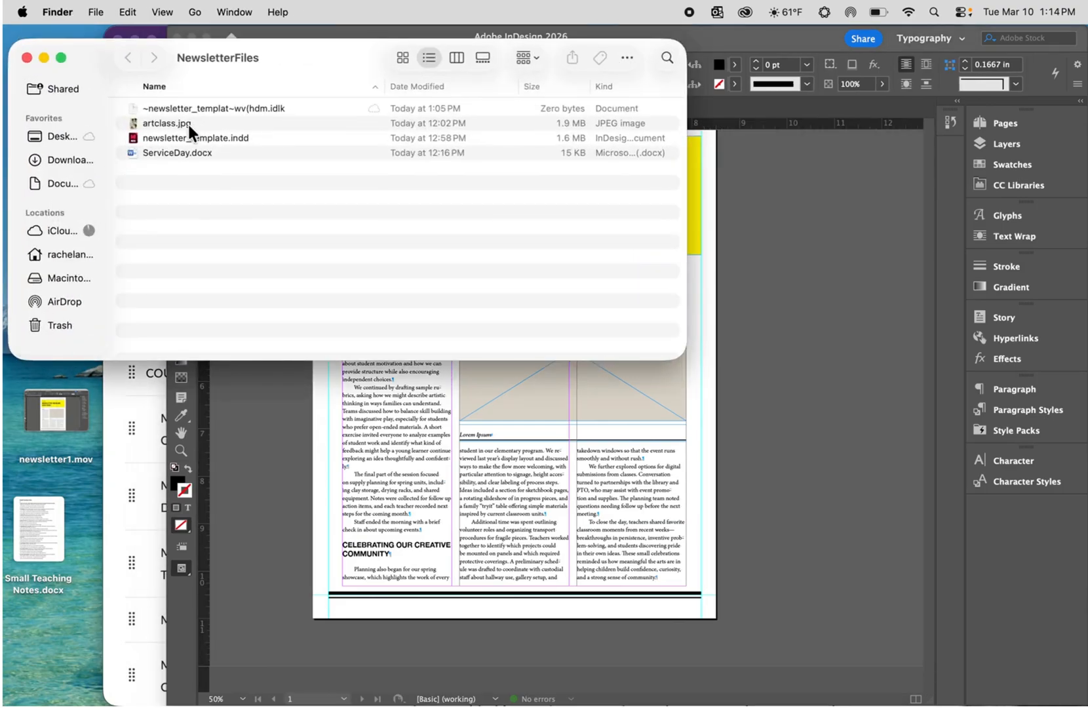
pyautogui.click(175, 122)
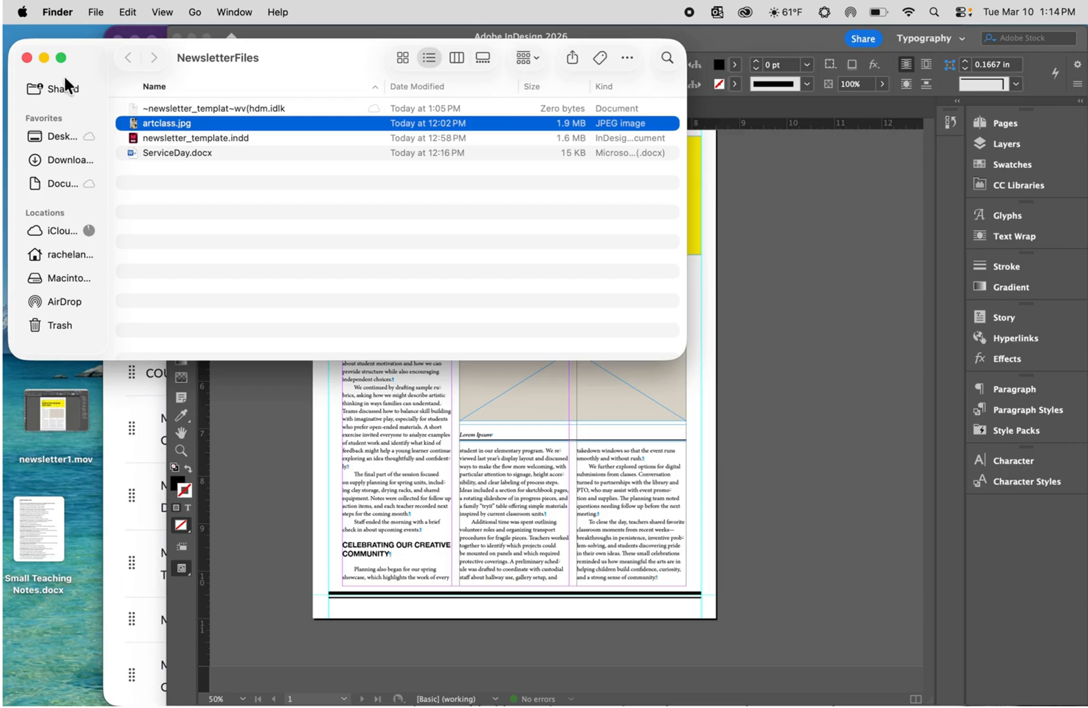
pyautogui.click(26, 58)
pyautogui.click(243, 222)
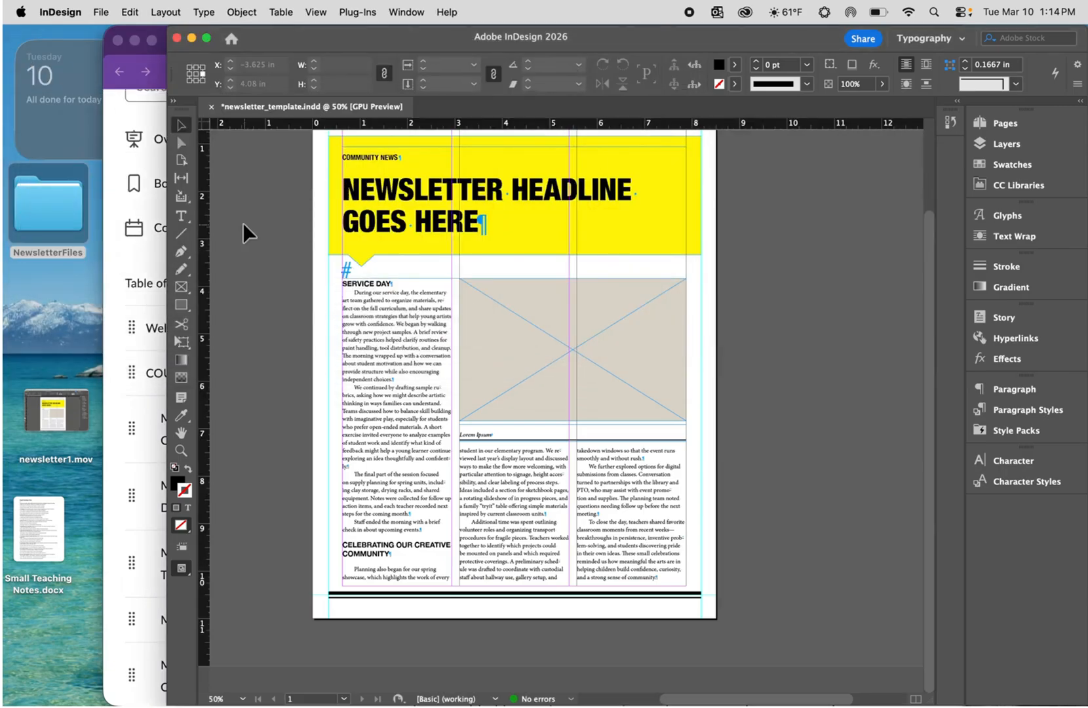
pyautogui.moveTo(167, 243); pyautogui.dragTo(4, 236)
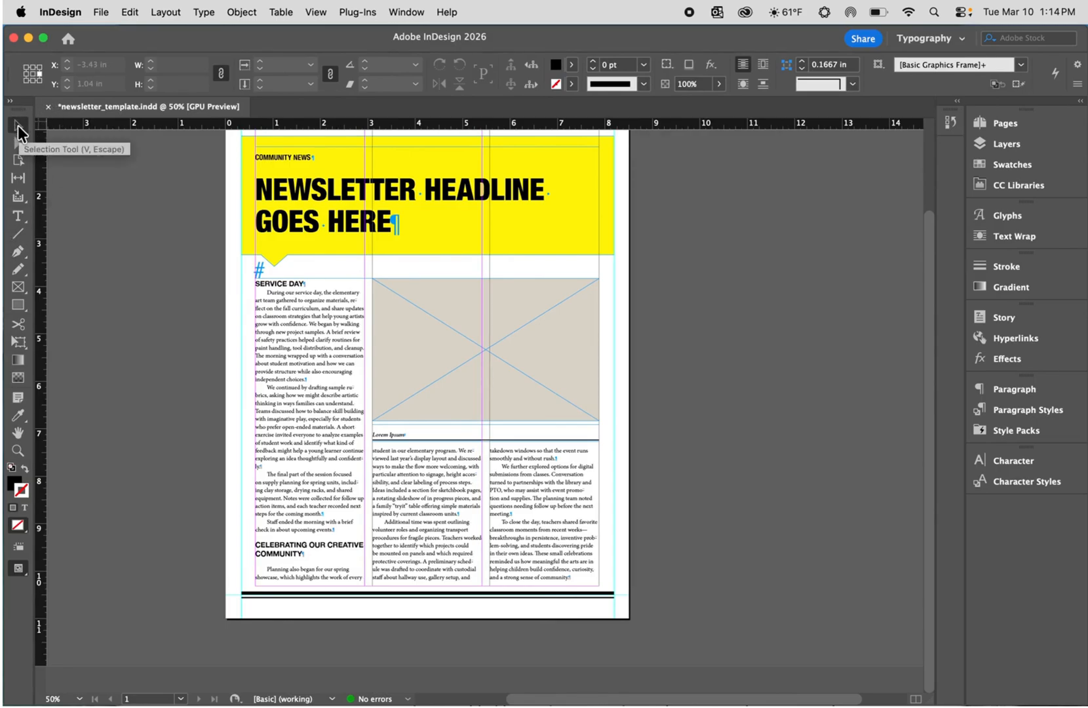
# Step: Place artclass.jpg from the NewsletterFiles folder into the gray placeholder image frame
pyautogui.click(509, 317)
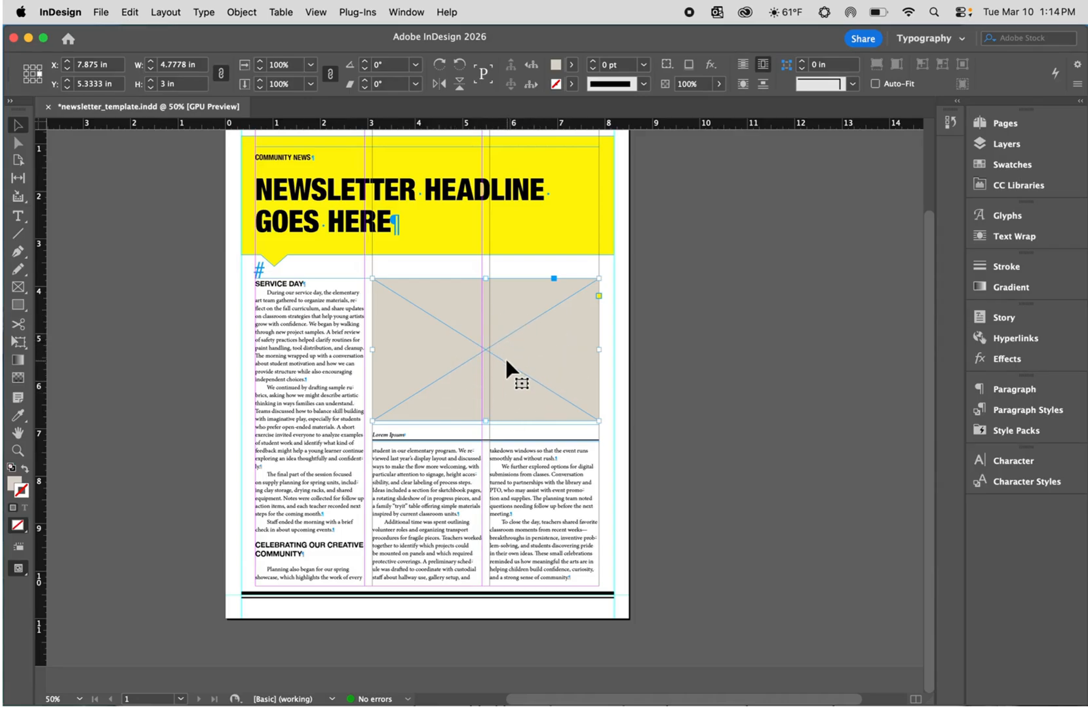
pyautogui.click(101, 12)
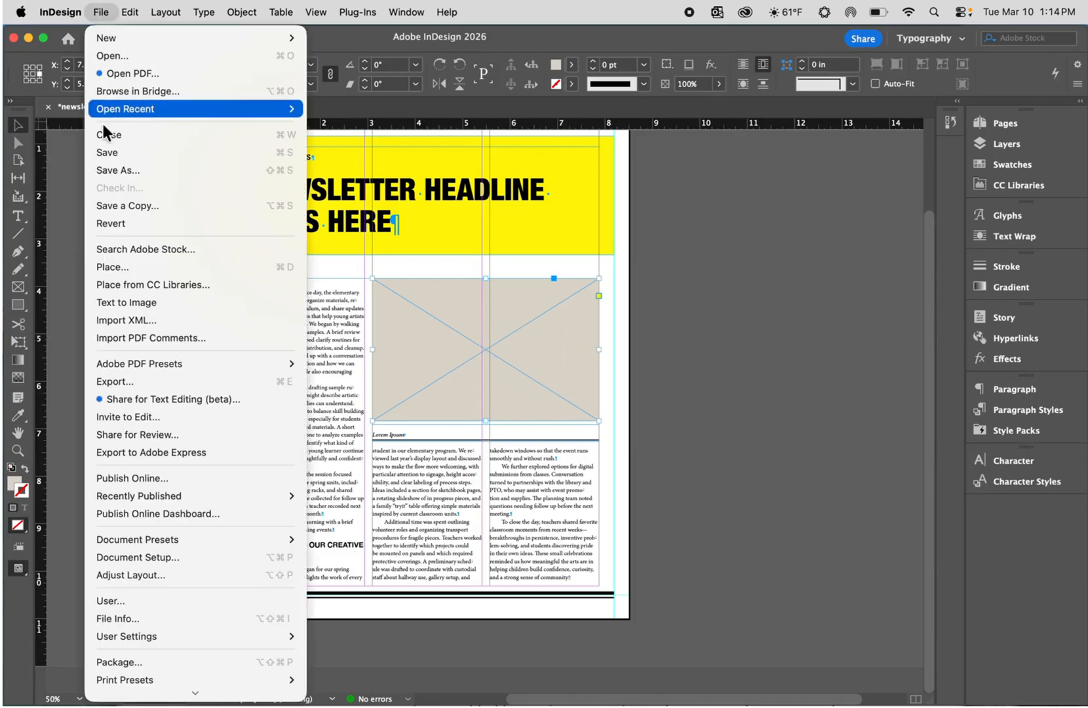
pyautogui.click(115, 267)
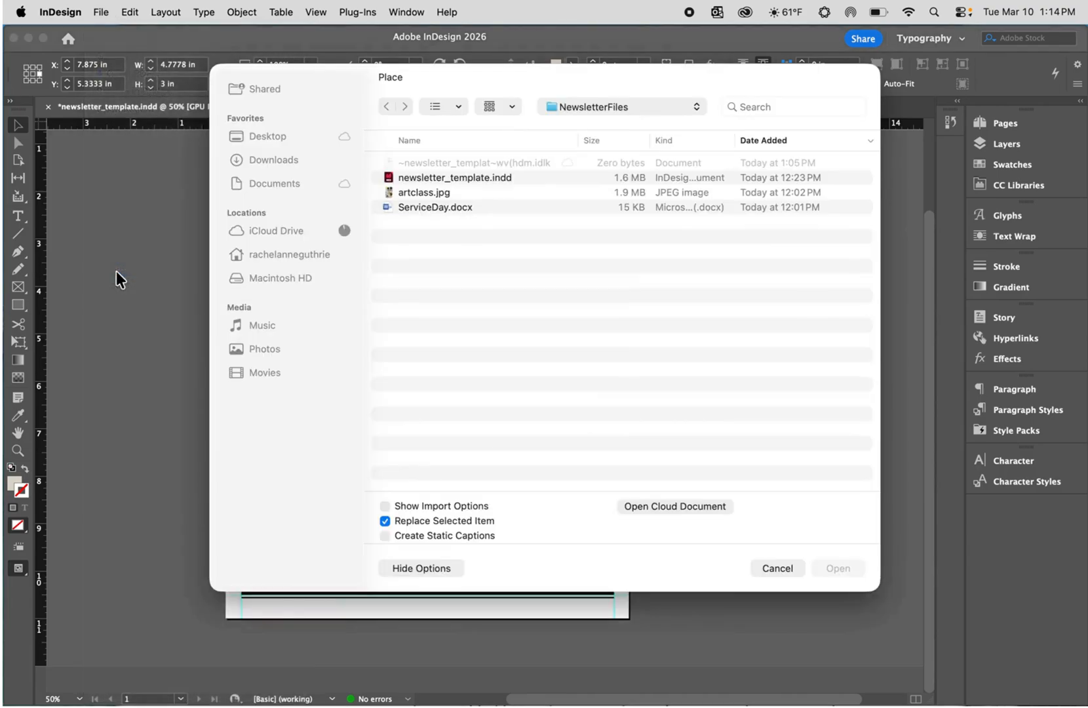
pyautogui.click(410, 191)
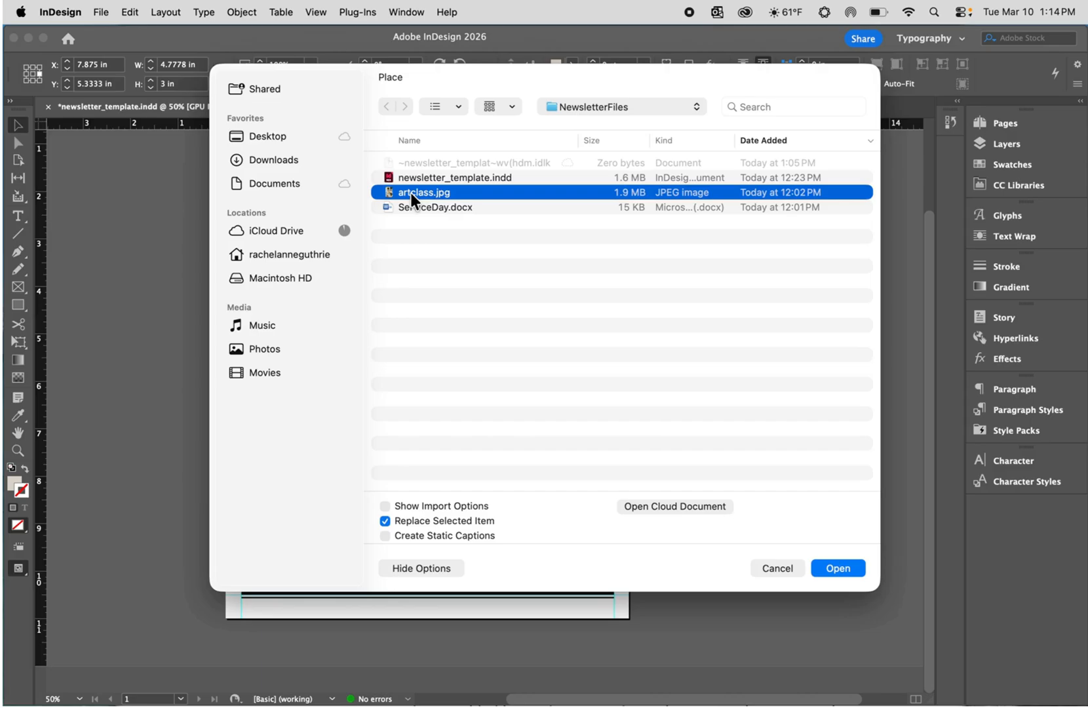
pyautogui.click(838, 568)
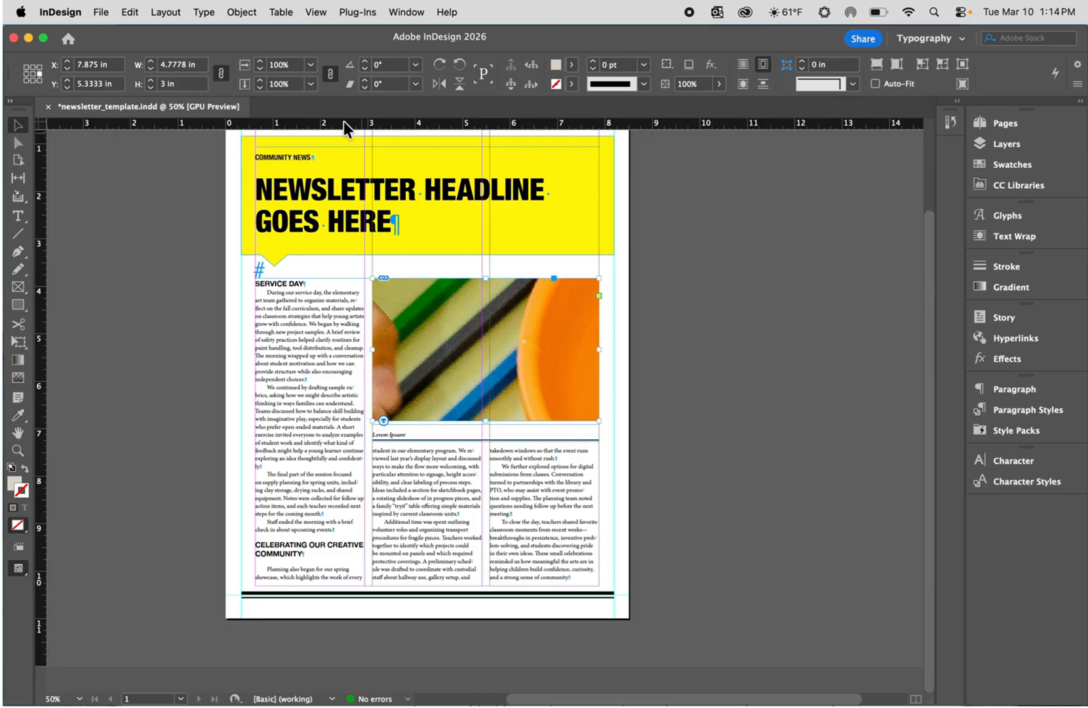
# Step: Fit the placed art class photo to its frame with Fill Frame Proportionally and deselect it
pyautogui.click(244, 12)
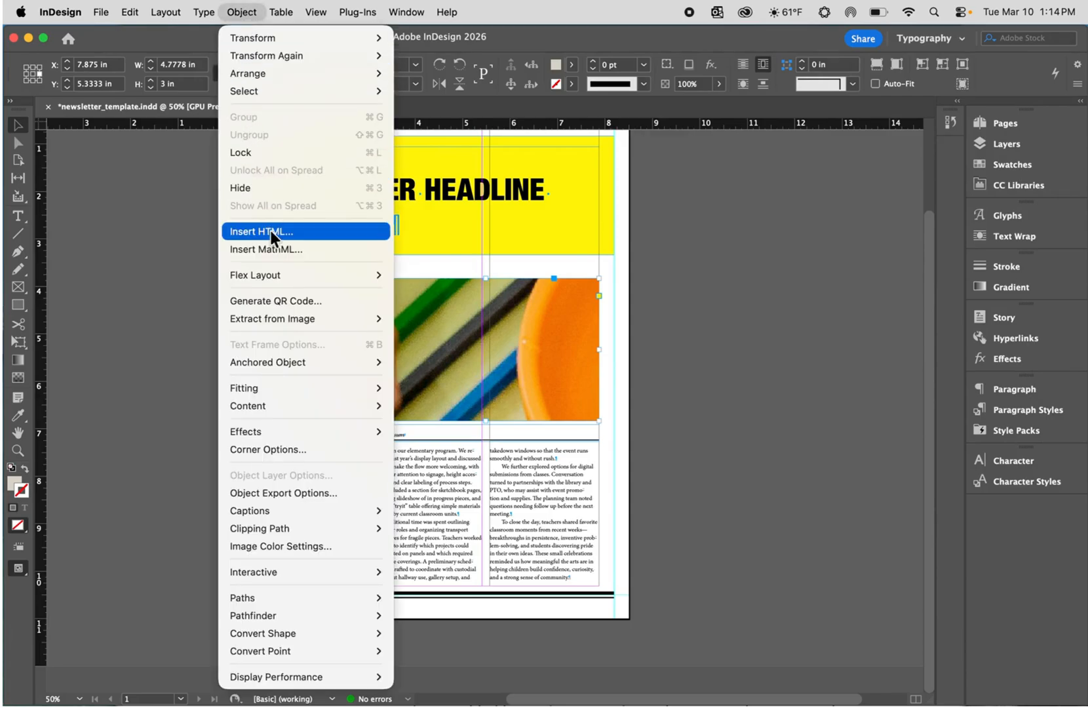
pyautogui.moveTo(240, 393)
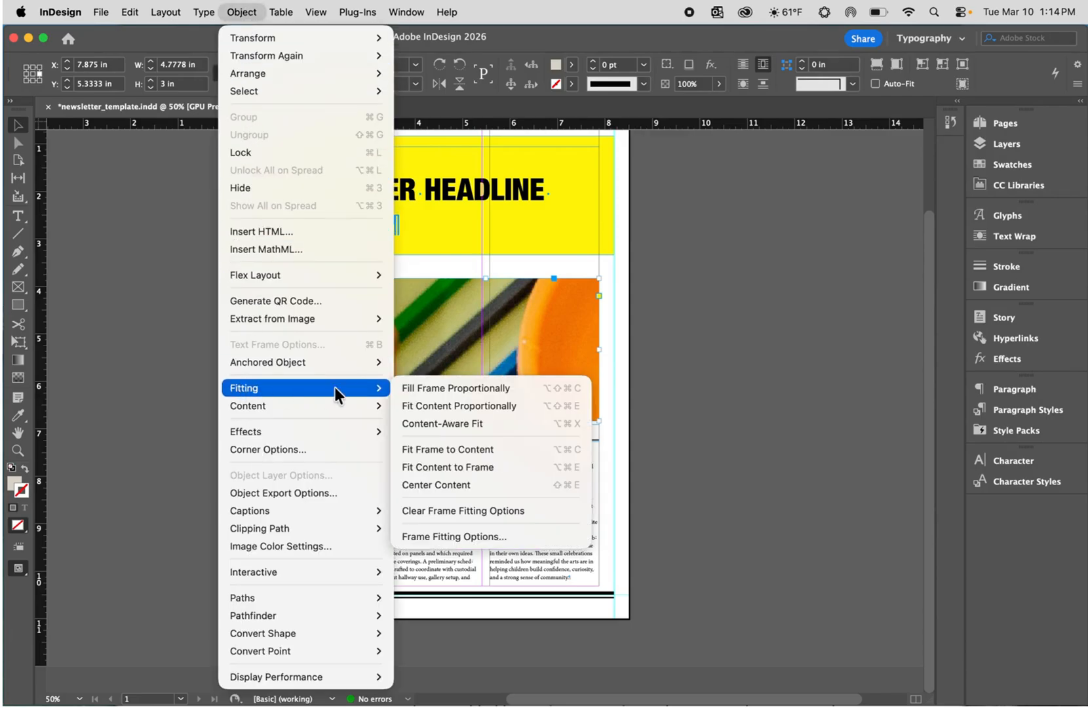
pyautogui.click(441, 389)
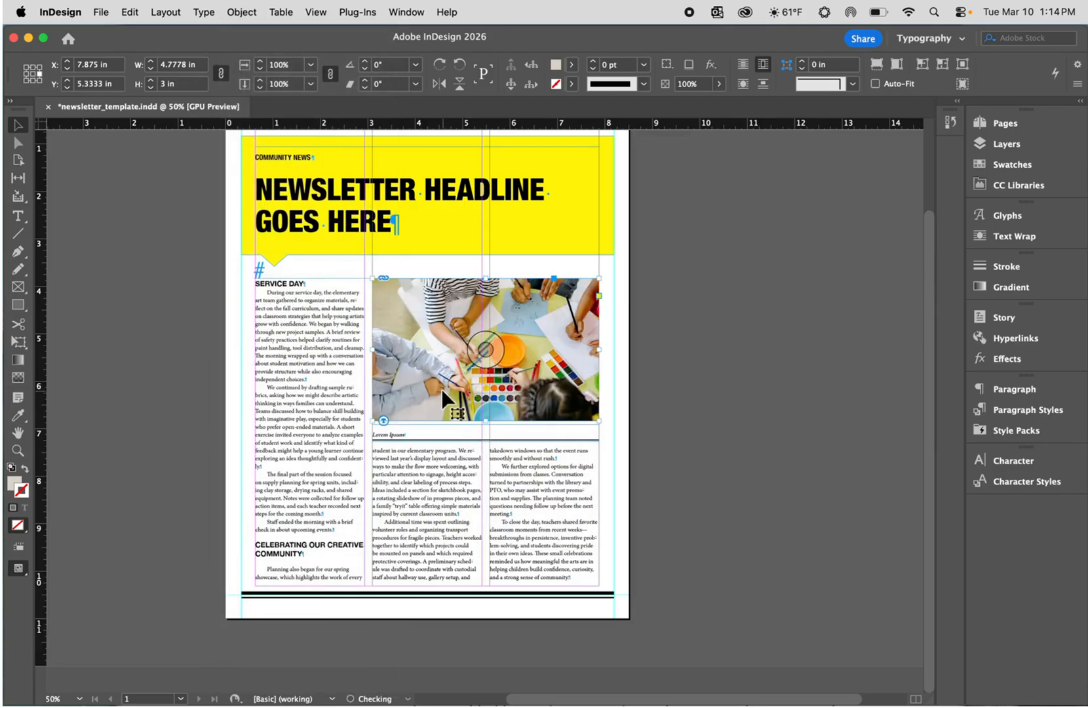
pyautogui.press('super+equal')
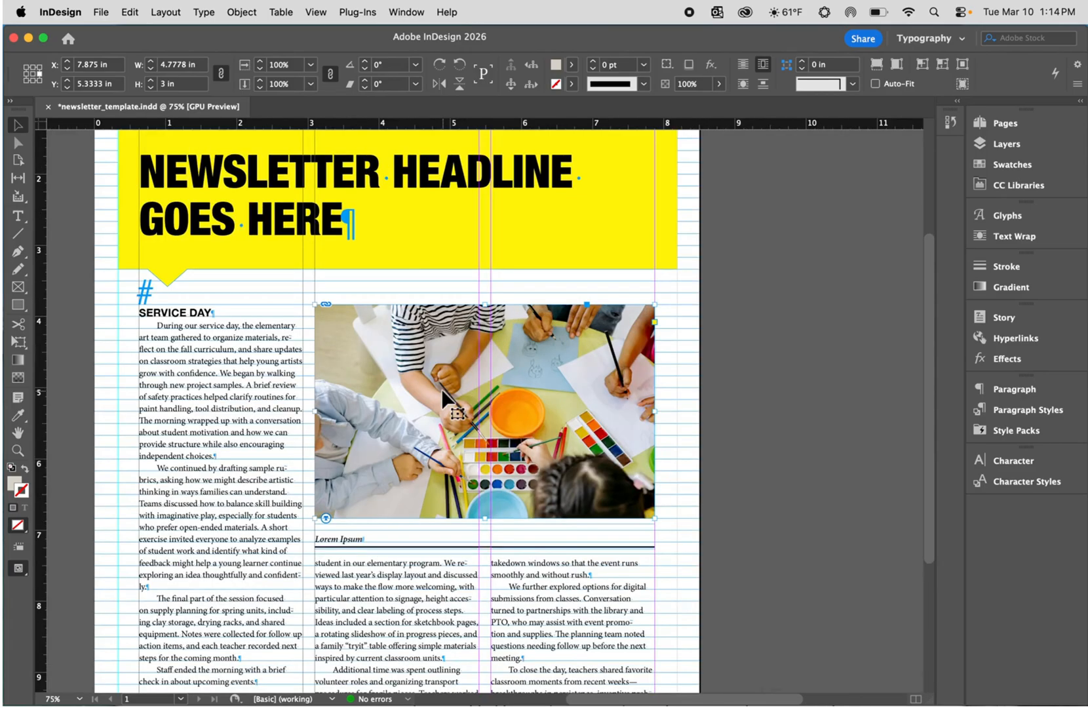
pyautogui.click(788, 443)
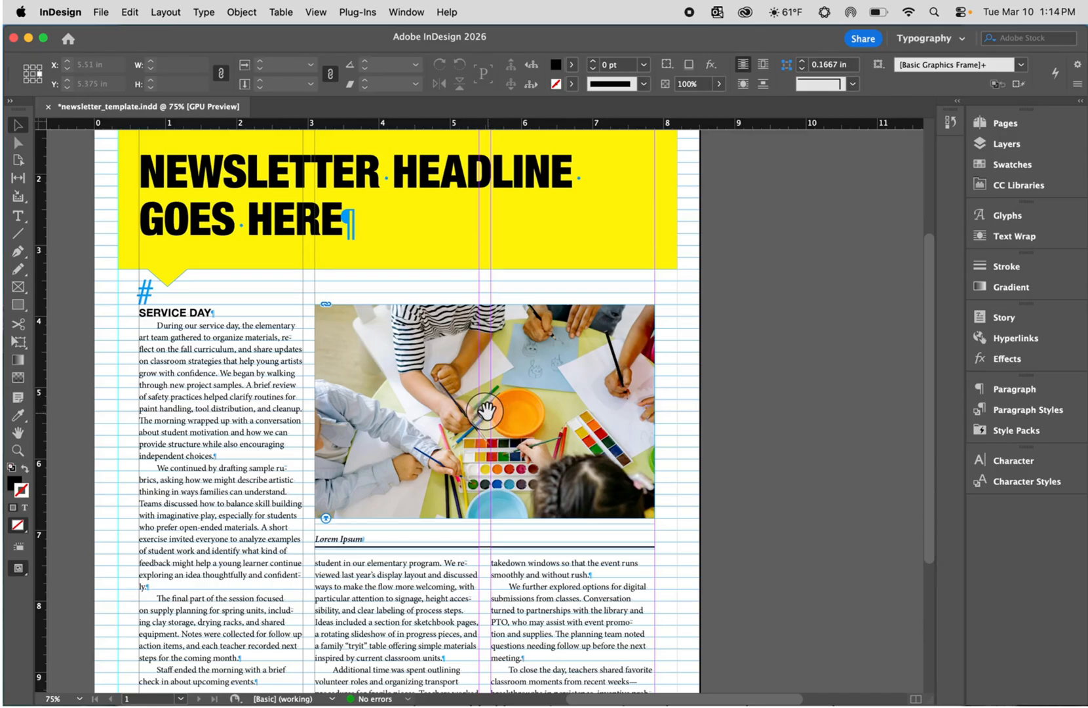
# Step: Reposition the photo within its frame to a vertical offset of about 1.36 in, keeping the frame completely filled, and deselect it
pyautogui.moveTo(485, 410); pyautogui.dragTo(487, 448)
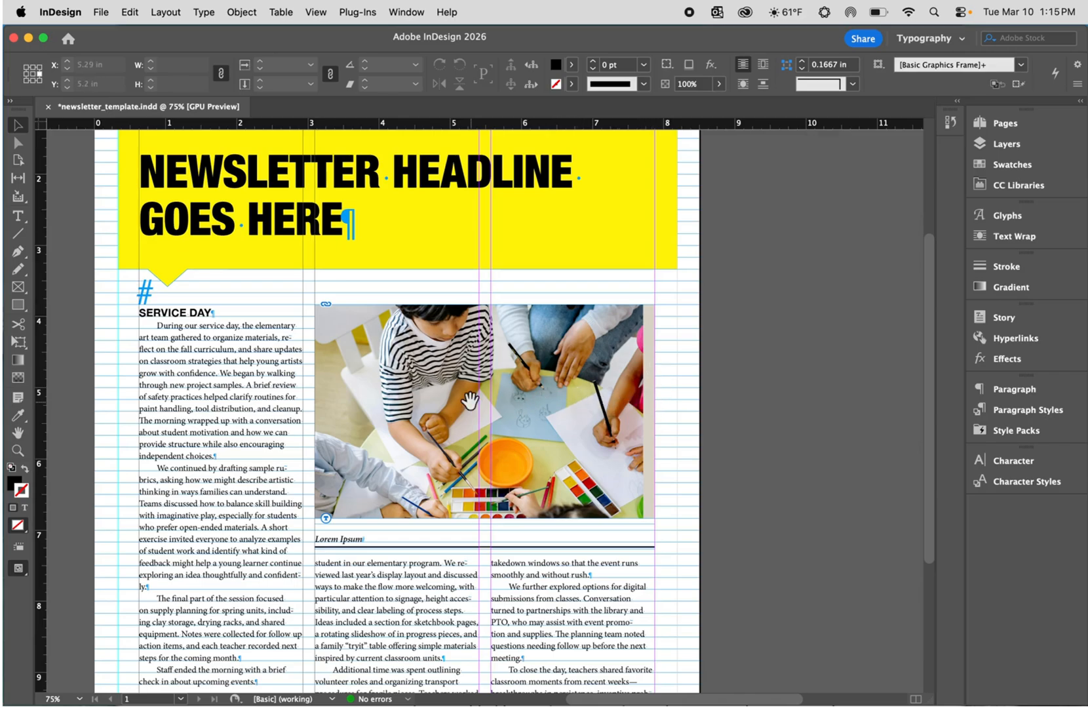
pyautogui.moveTo(479, 416); pyautogui.dragTo(492, 462)
pyautogui.click(490, 439)
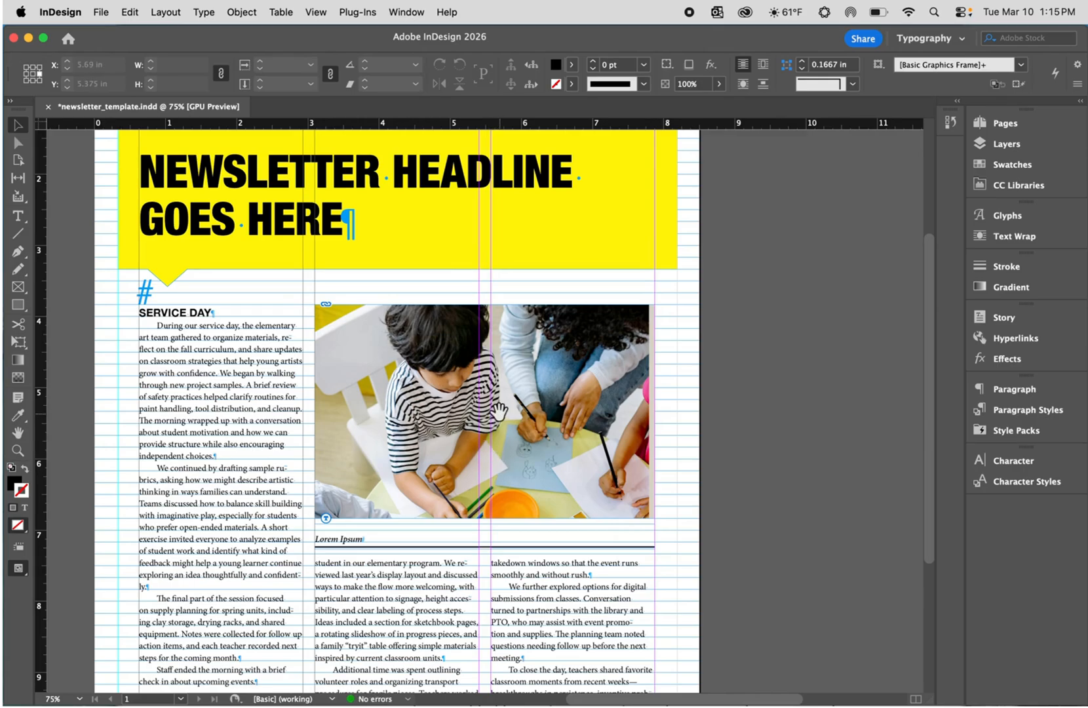
pyautogui.click(483, 439)
pyautogui.moveTo(483, 438); pyautogui.dragTo(493, 364)
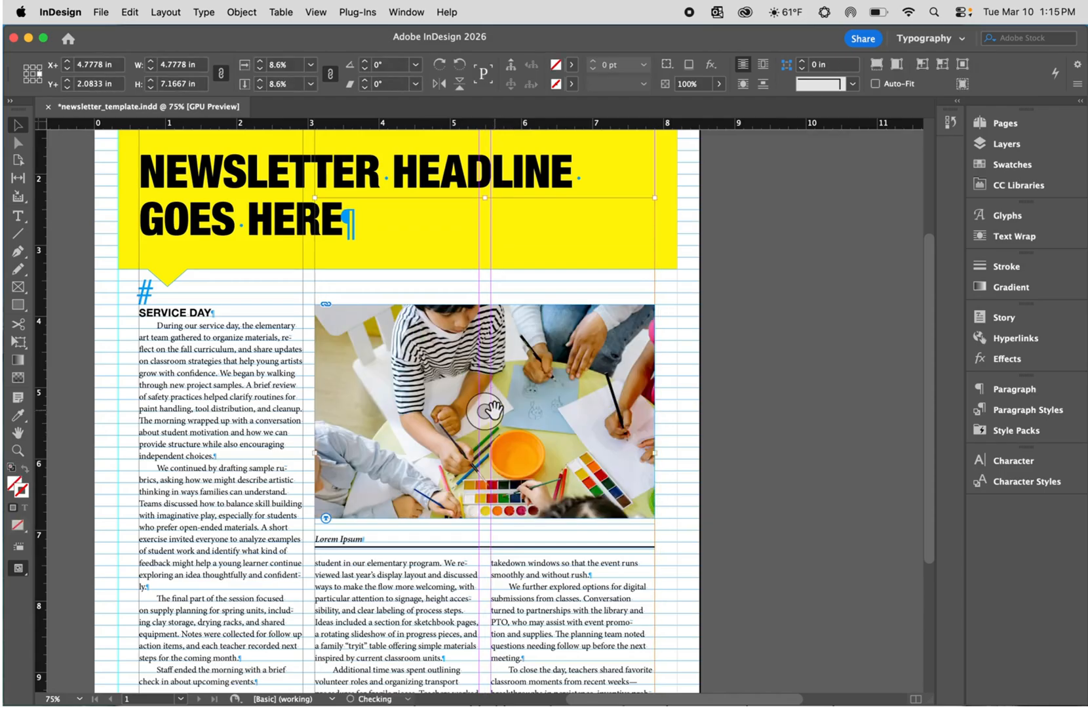
pyautogui.moveTo(492, 411); pyautogui.dragTo(510, 391)
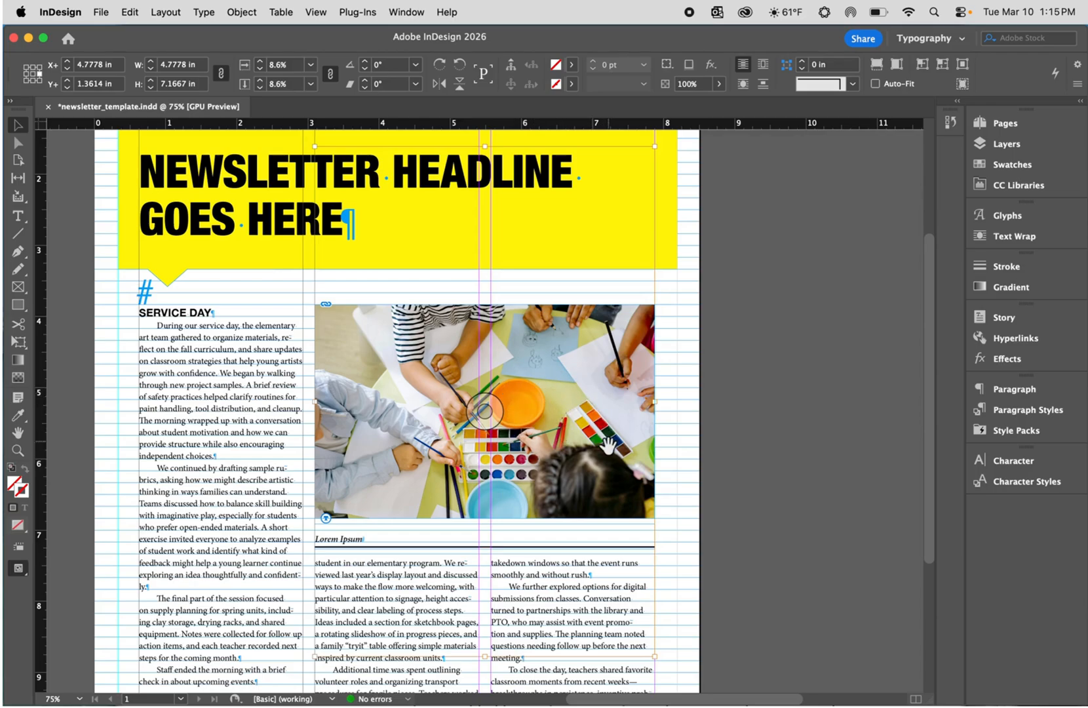
pyautogui.click(728, 471)
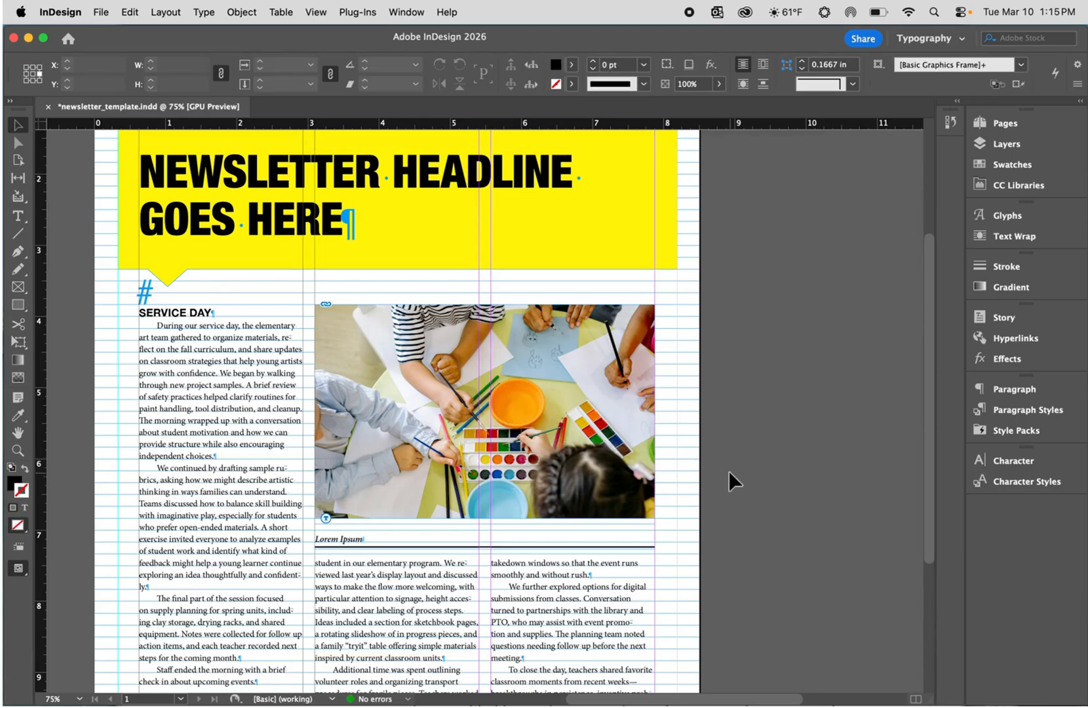
# Step: Replace the "Lorem Ipsum" caption below the photo with "Art class", checking its style in the paragraph styles list
pyautogui.scroll(-5, 728, 470)
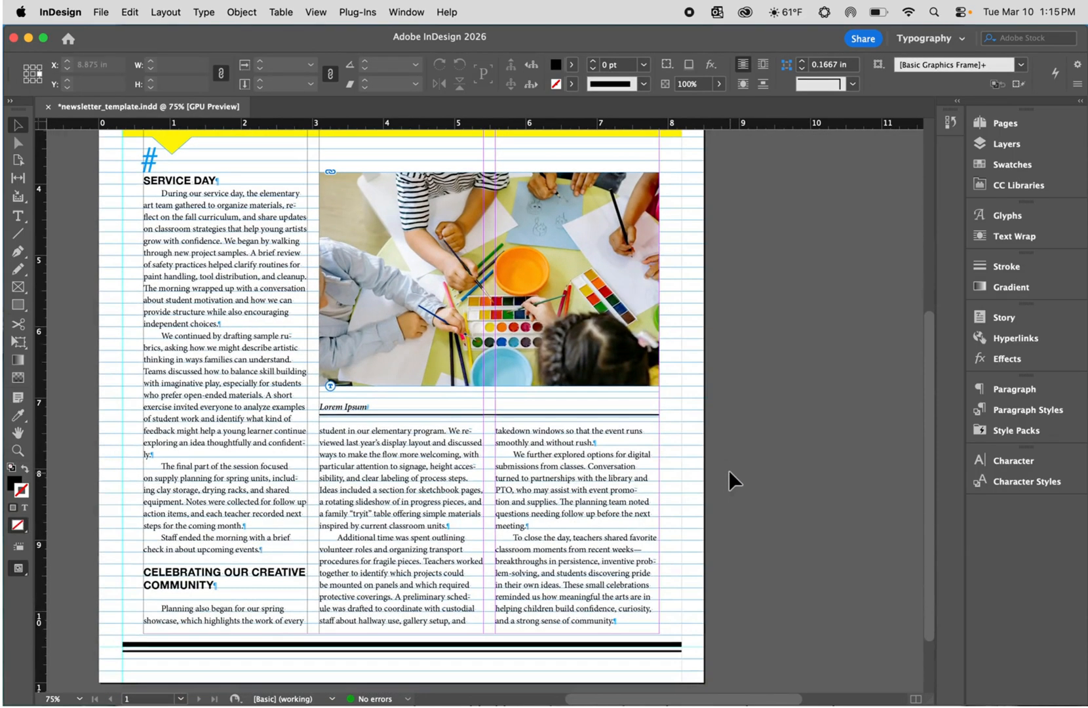
pyautogui.click(350, 407)
pyautogui.doubleClick(350, 407)
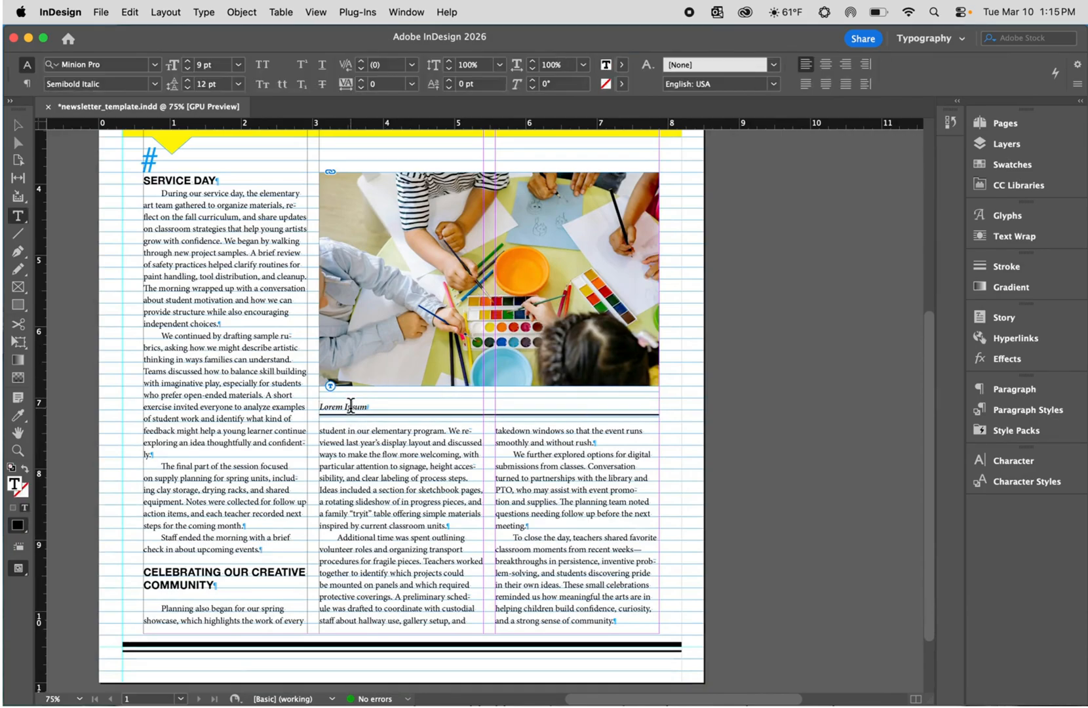
pyautogui.tripleClick(350, 406)
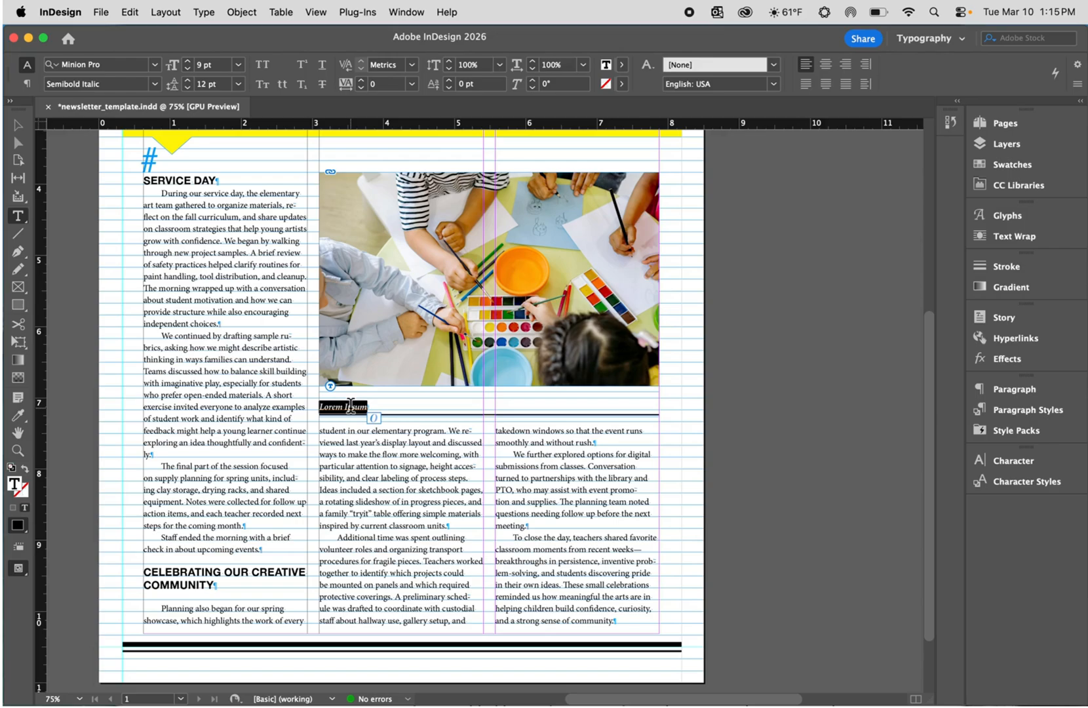
pyautogui.click(1024, 417)
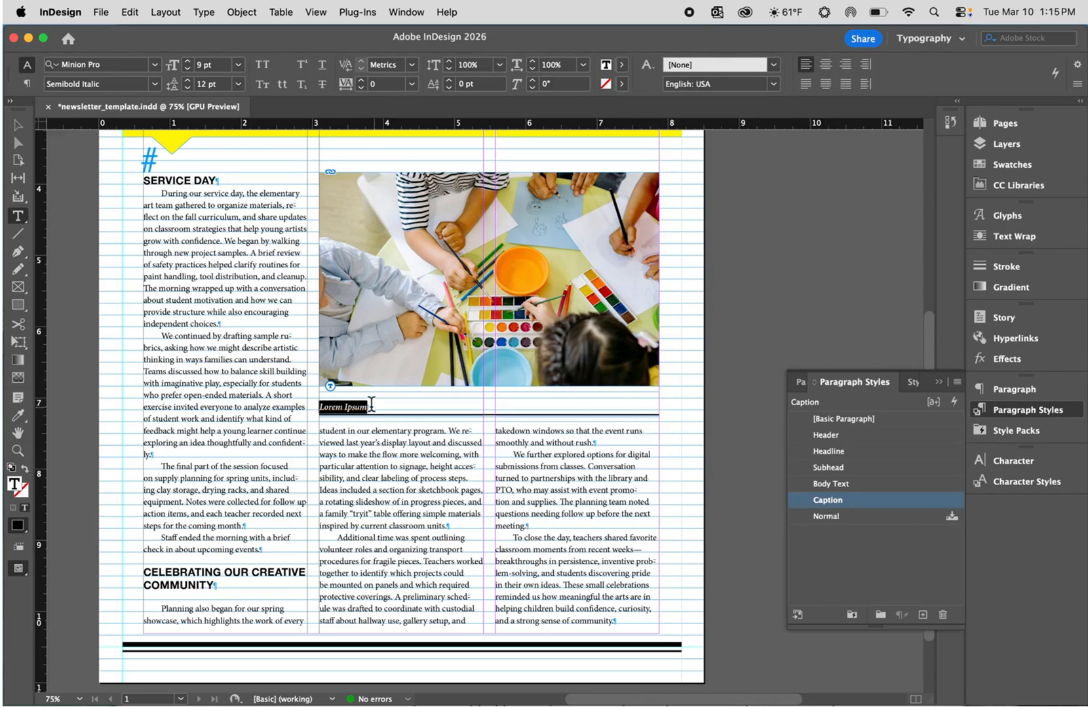
pyautogui.write('Art class')
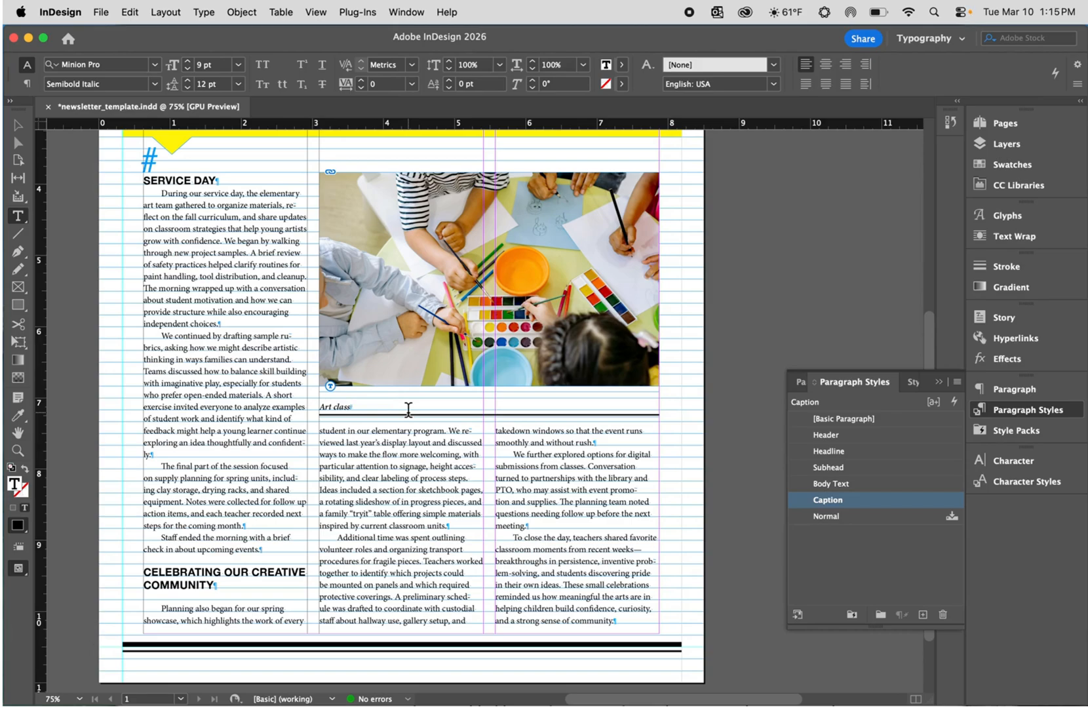
# Step: Leave text editing and switch to the Preview screen mode to view the whole newsletter page without guides
pyautogui.hscroll(-3, 760, 314)
pyautogui.scroll(1, 761, 314)
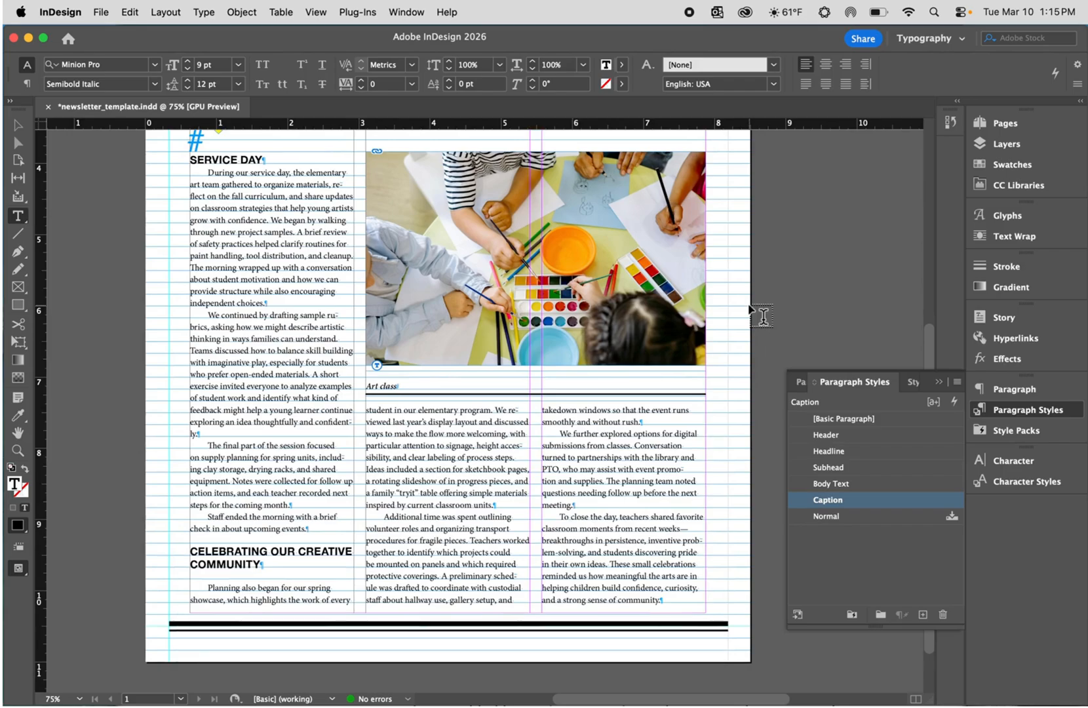
pyautogui.click(18, 125)
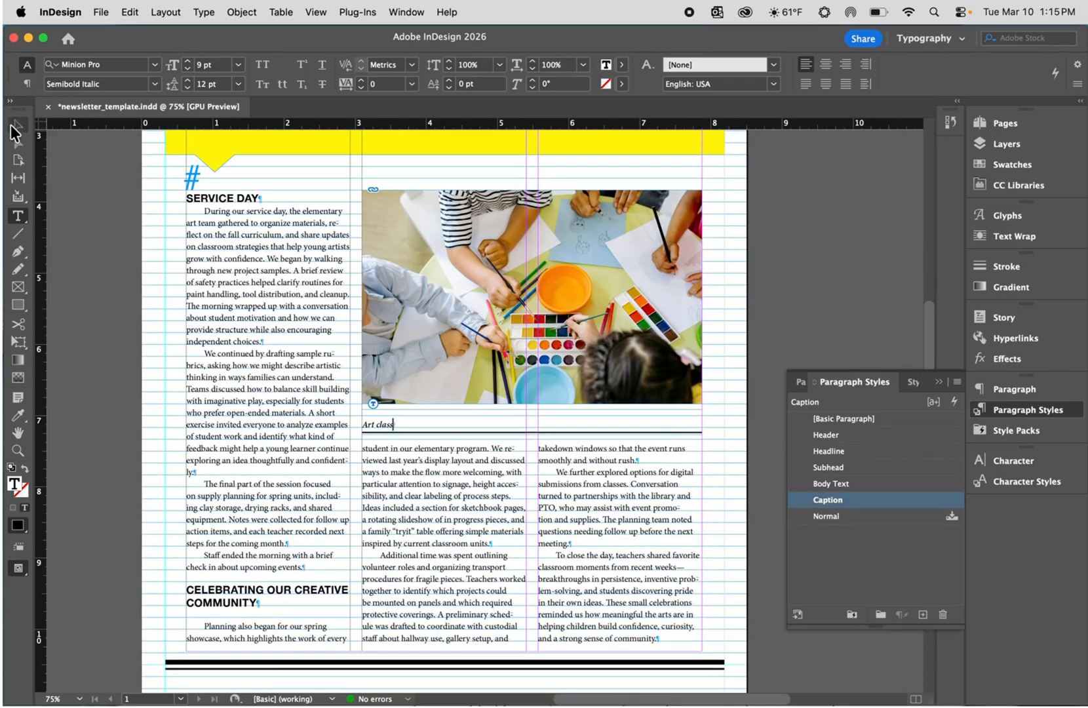
pyautogui.press('w')
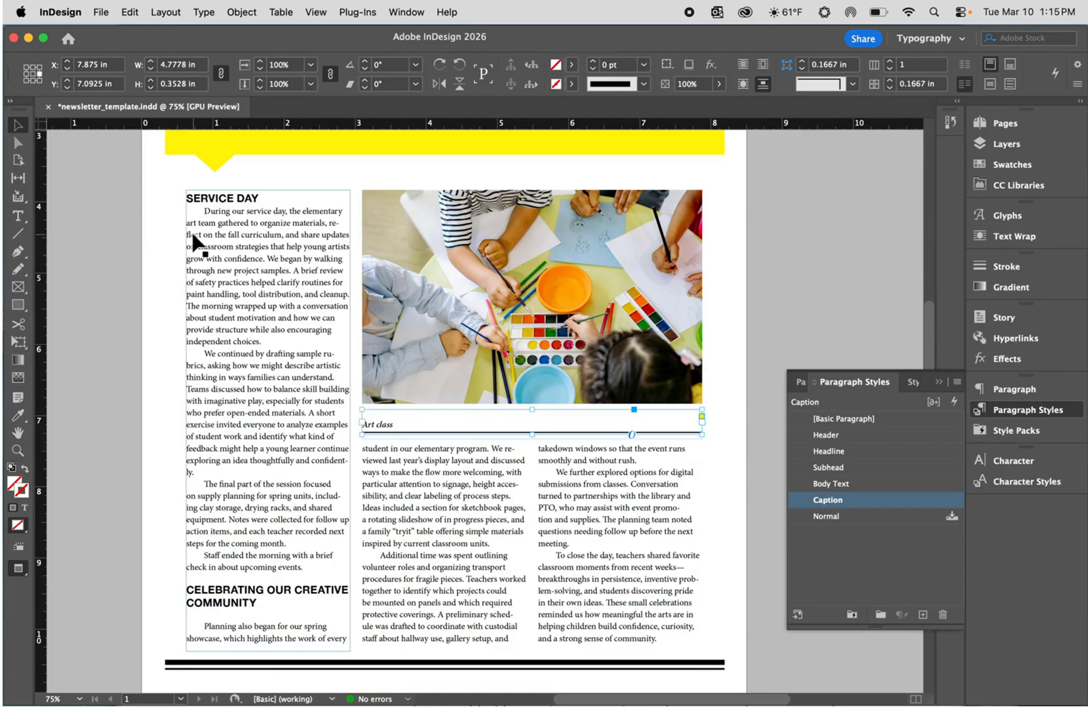
pyautogui.press('super+minus')
pyautogui.press('super+minus')
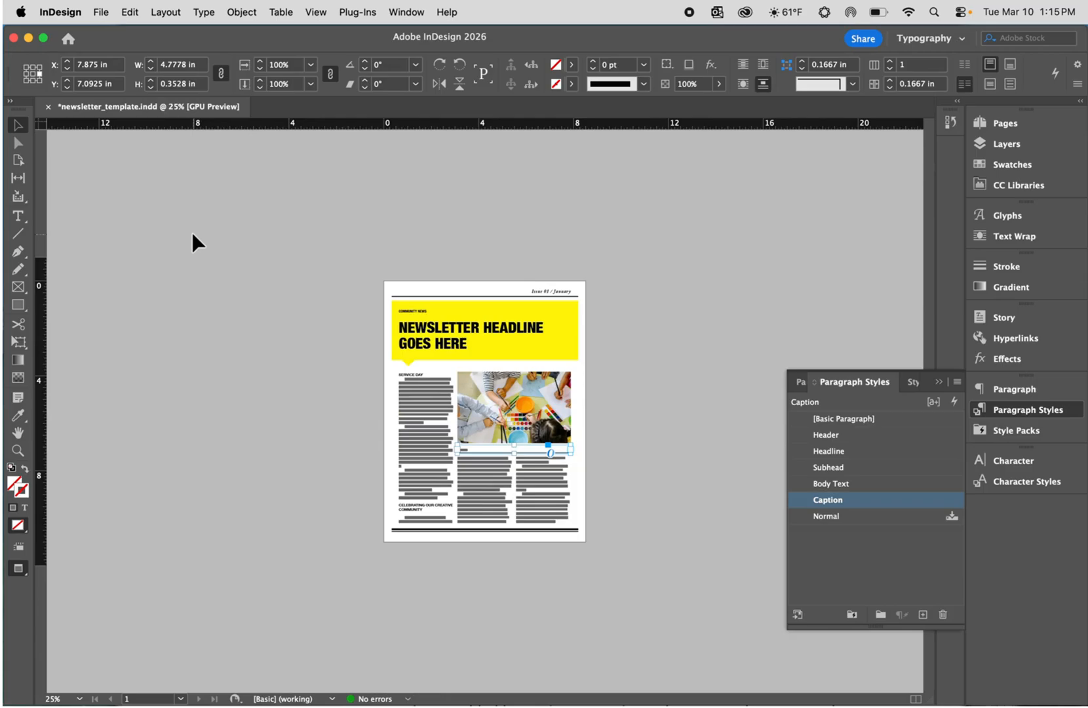
# Step: Replace the placeholder headline in the yellow banner with "CELEBRATING OUR CREATIVE COMMUNITY"
pyautogui.press('super+equal')
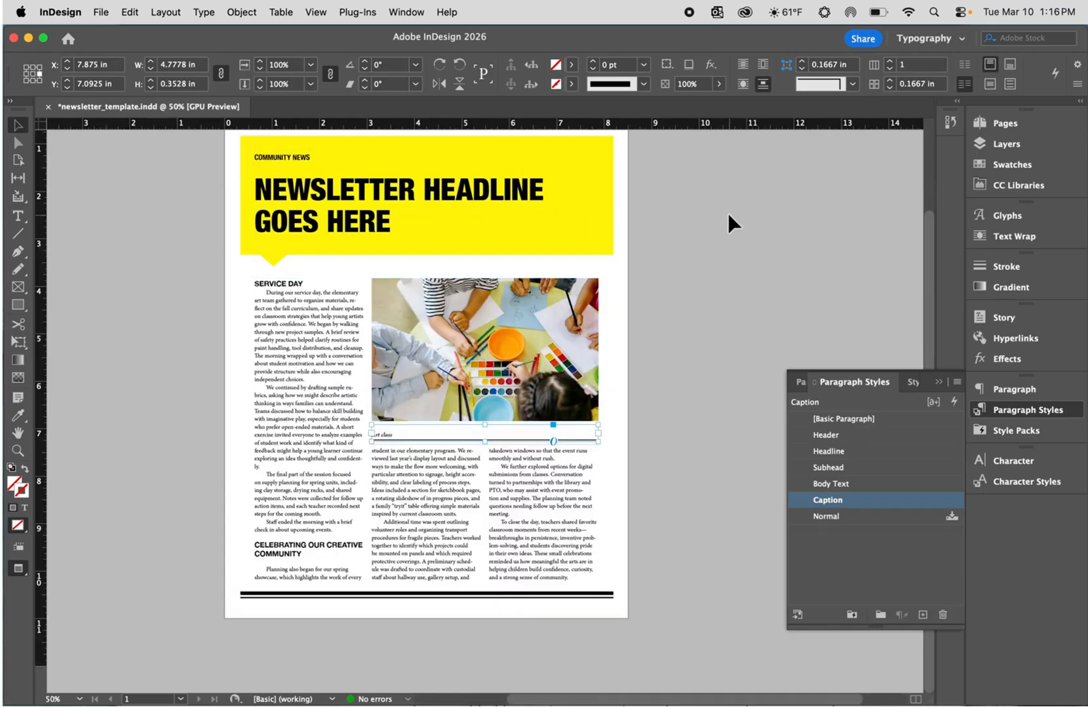
pyautogui.scroll(2, 727, 216)
pyautogui.scroll(2, 728, 219)
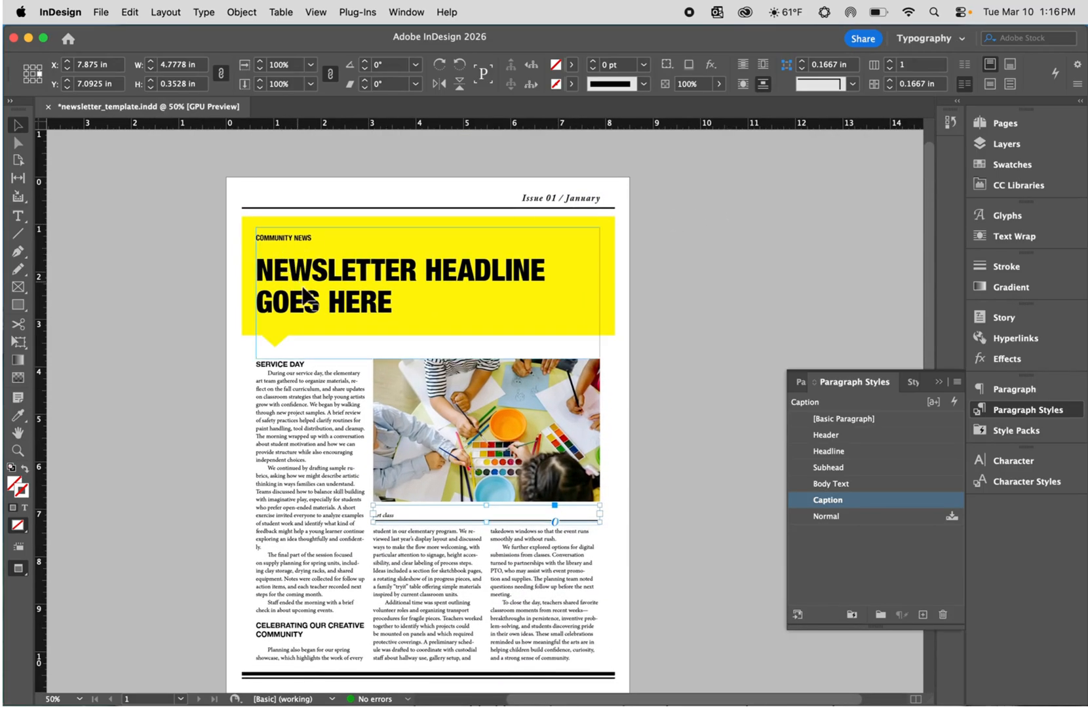
pyautogui.tripleClick(315, 299)
pyautogui.click(412, 294)
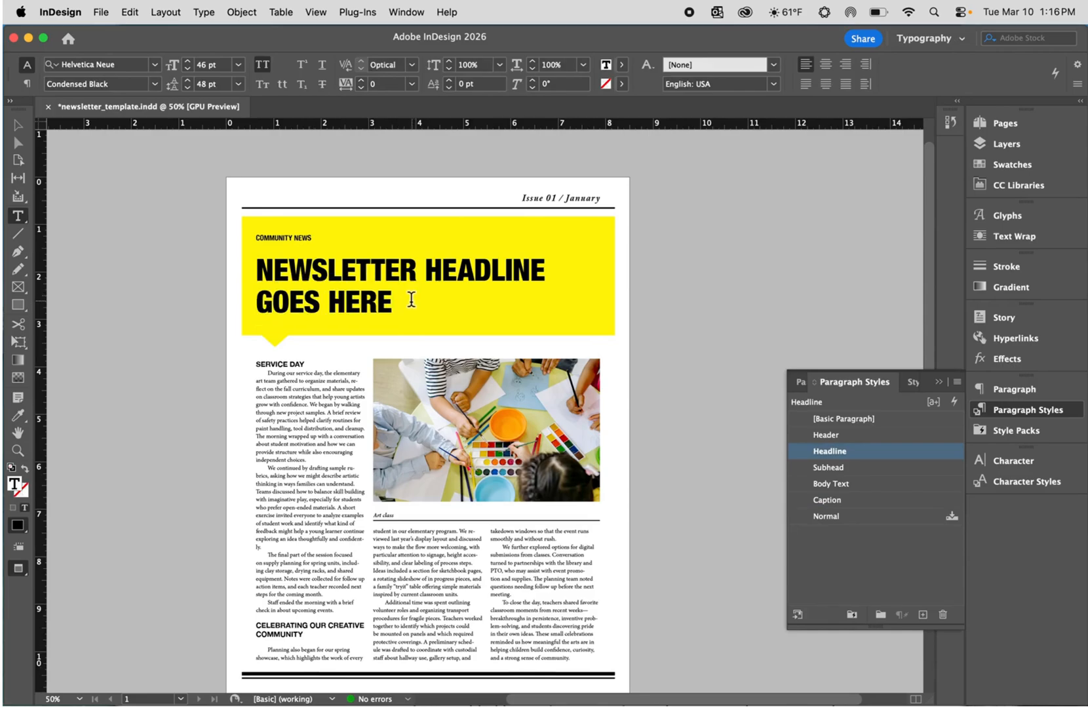
pyautogui.moveTo(395, 303); pyautogui.dragTo(254, 277)
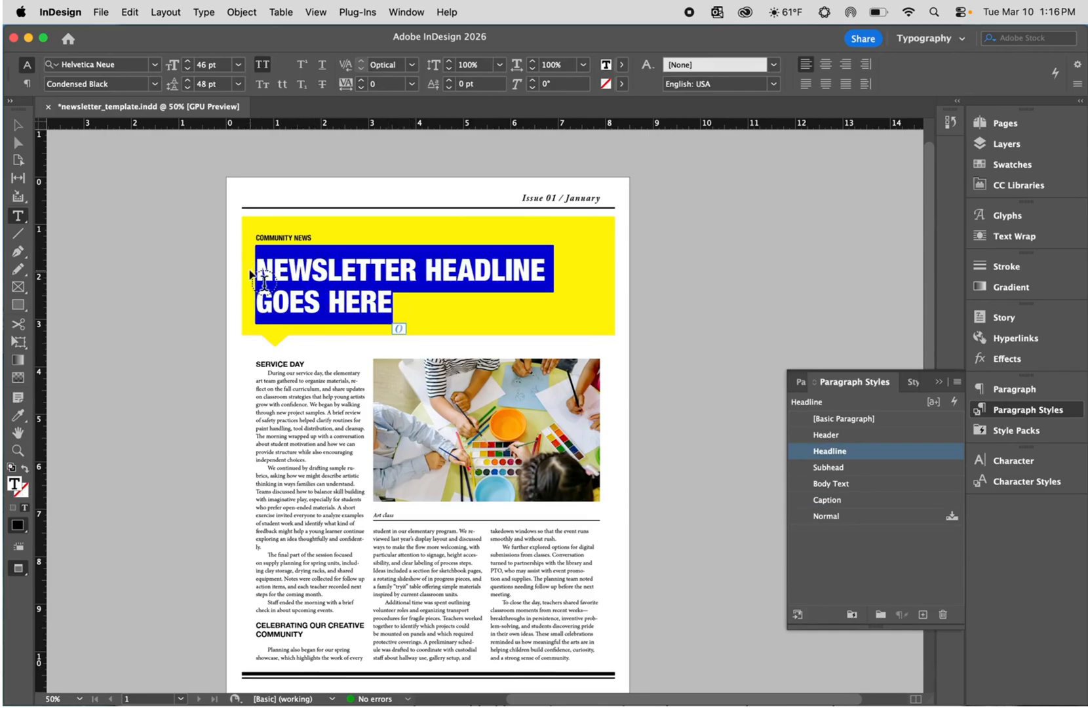
pyautogui.write('CEL')
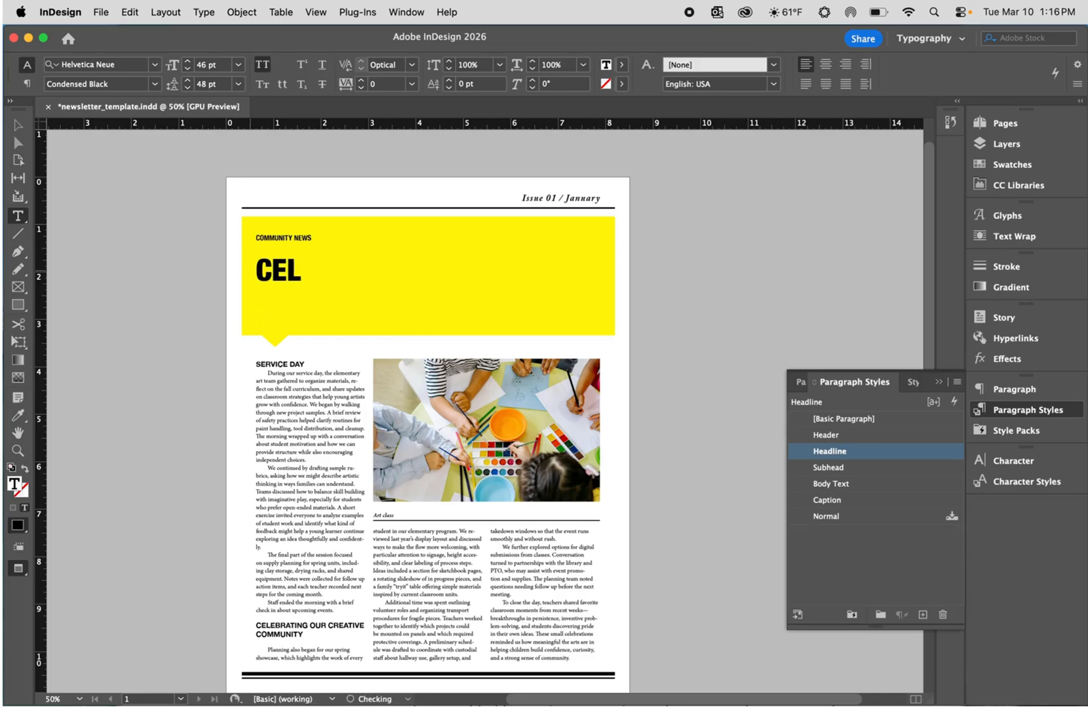
pyautogui.write('EBRATING')
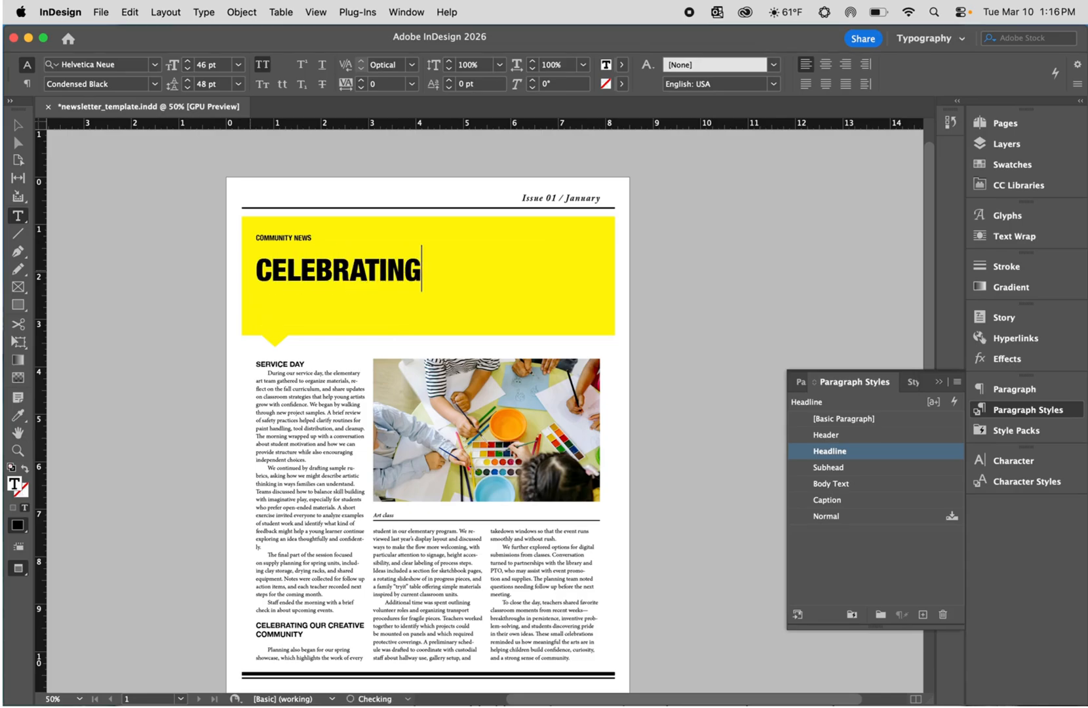
pyautogui.write(' OU')
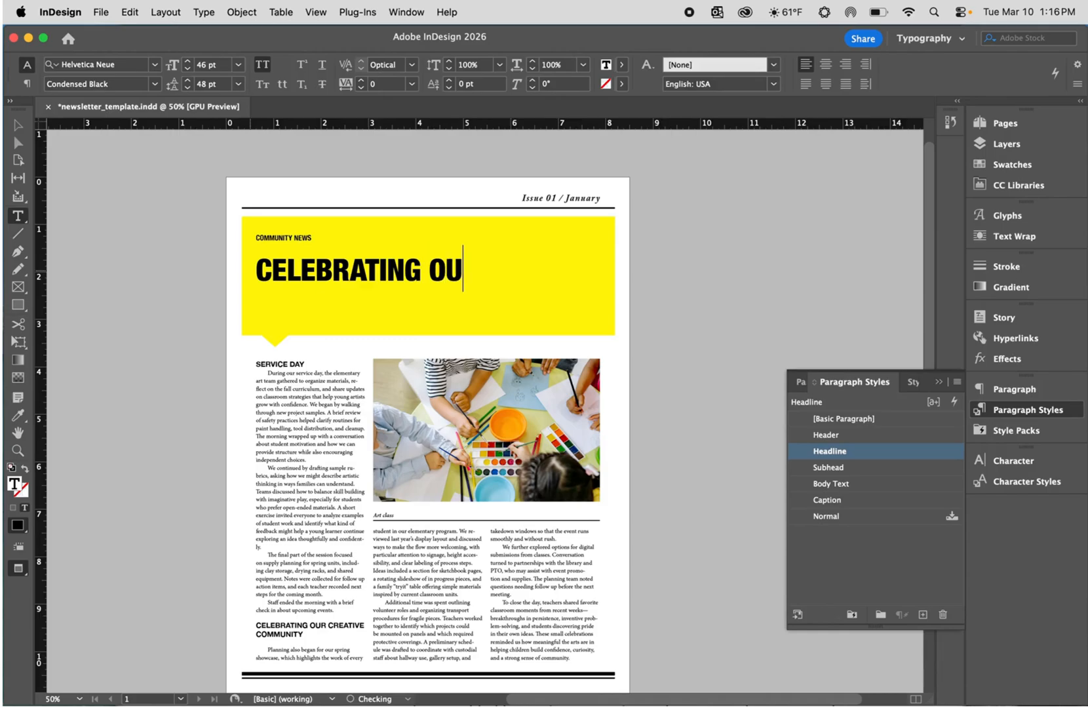
pyautogui.write('R CREATIVE')
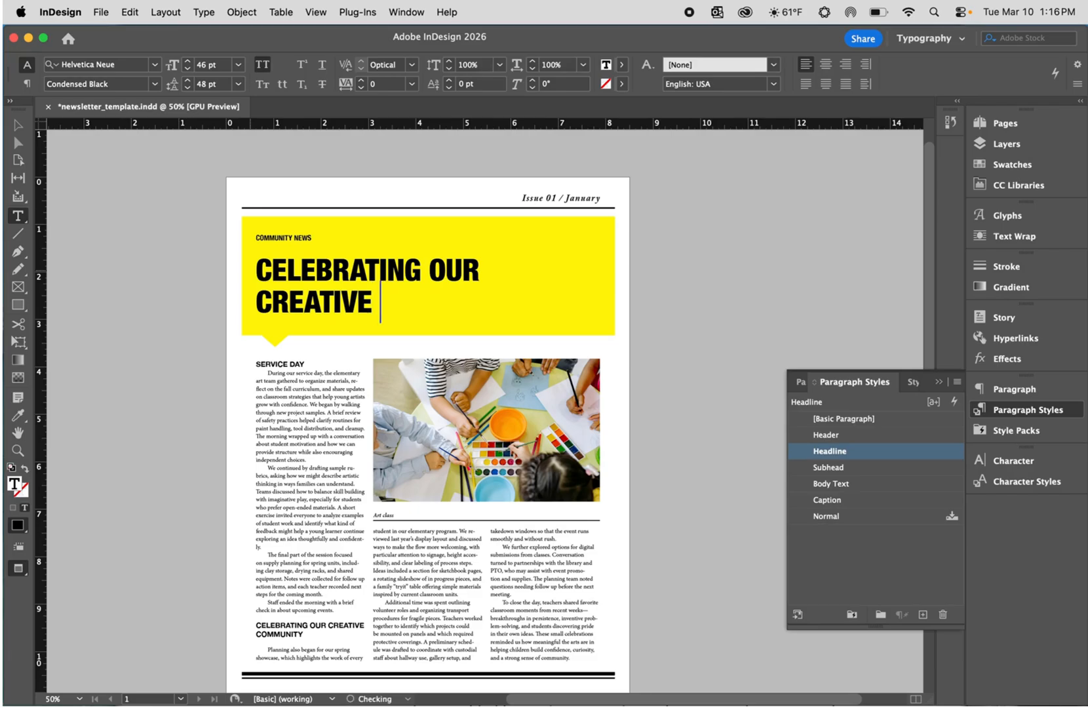
pyautogui.write(' COMMUNINT')
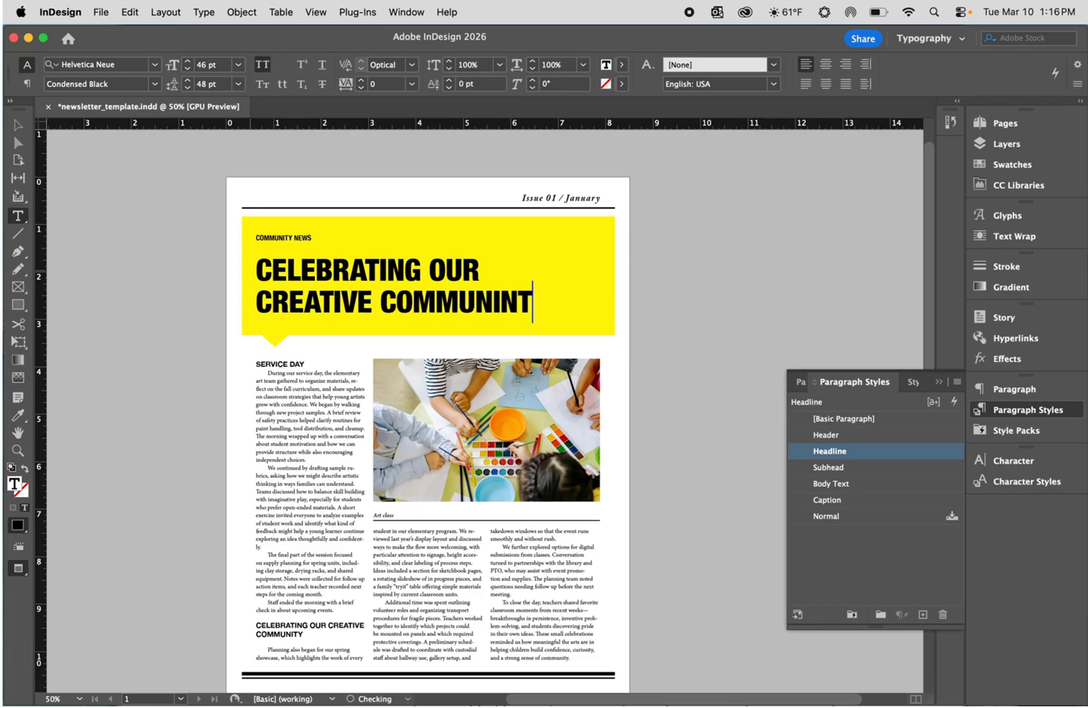
pyautogui.write('Y')
pyautogui.press('Left')
pyautogui.press('Left')
pyautogui.press('BackSpace')
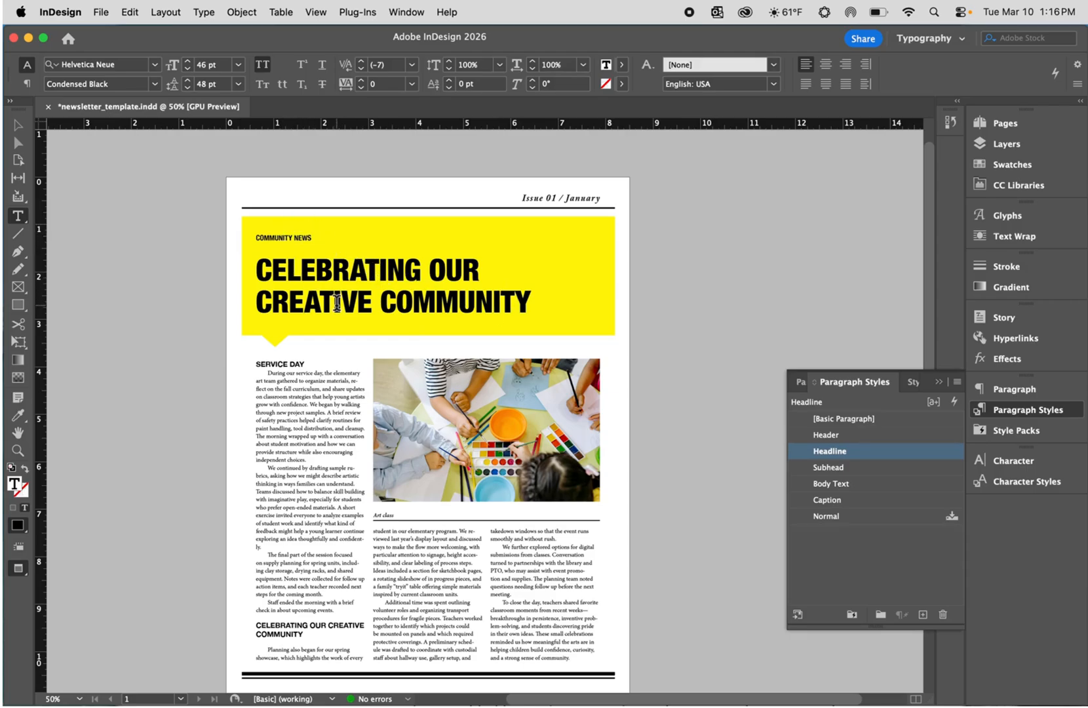
# Step: Change the month in the issue line of the page header to "March" and leave text editing
pyautogui.doubleClick(583, 197)
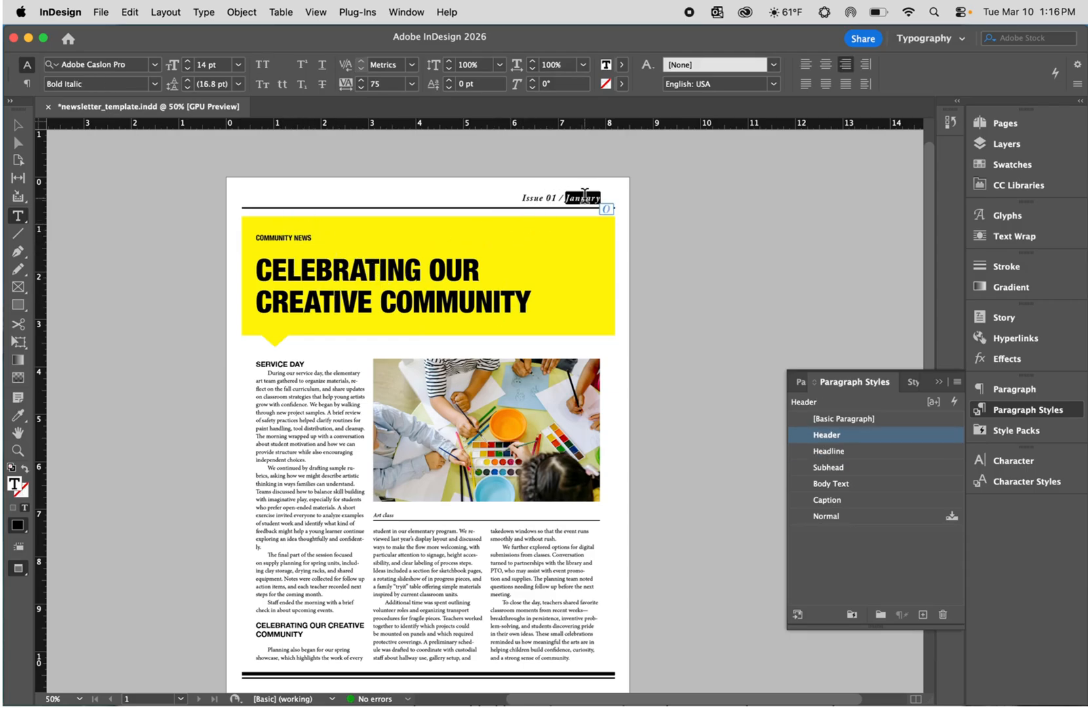
pyautogui.write('March')
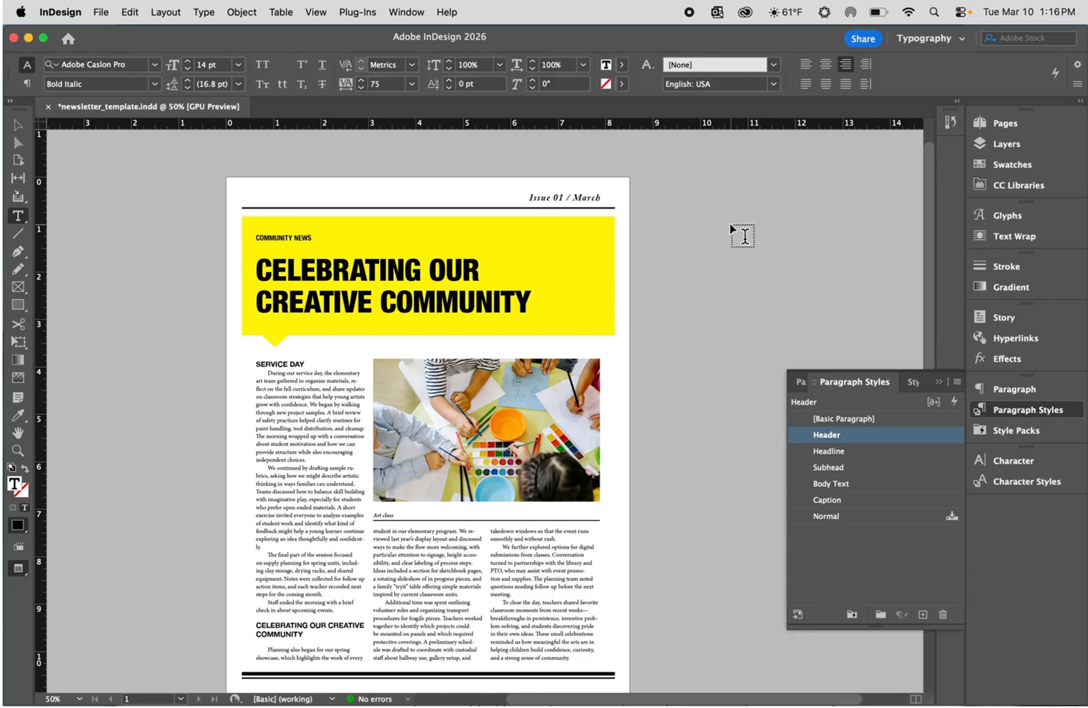
pyautogui.scroll(-2, 744, 235)
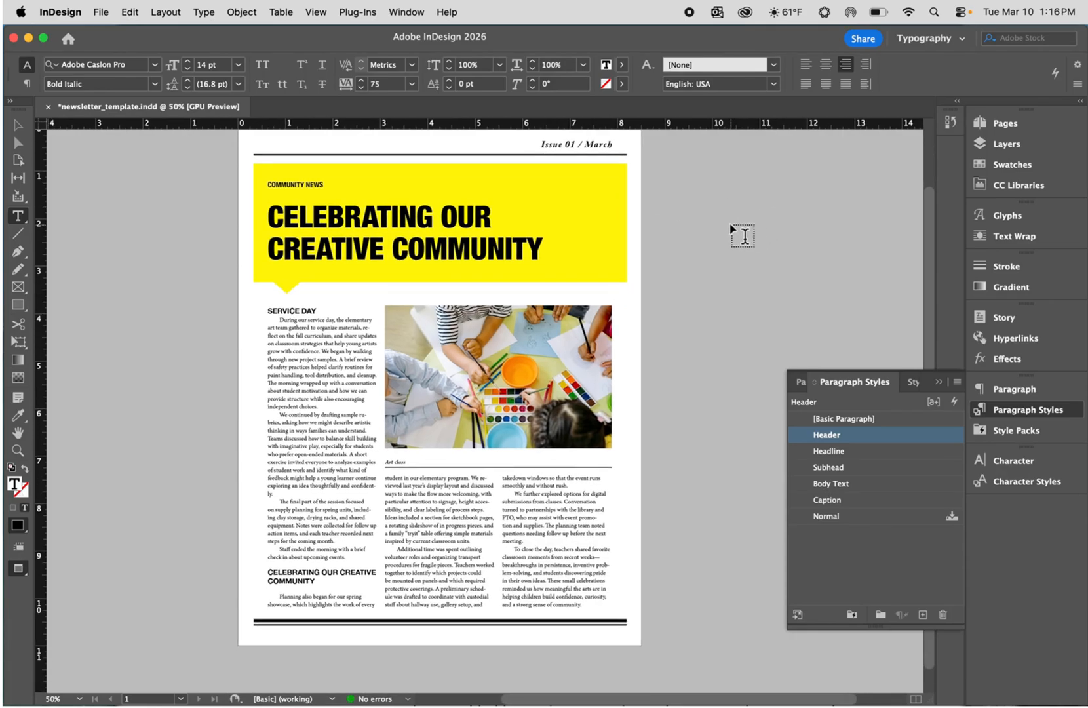
pyautogui.click(18, 125)
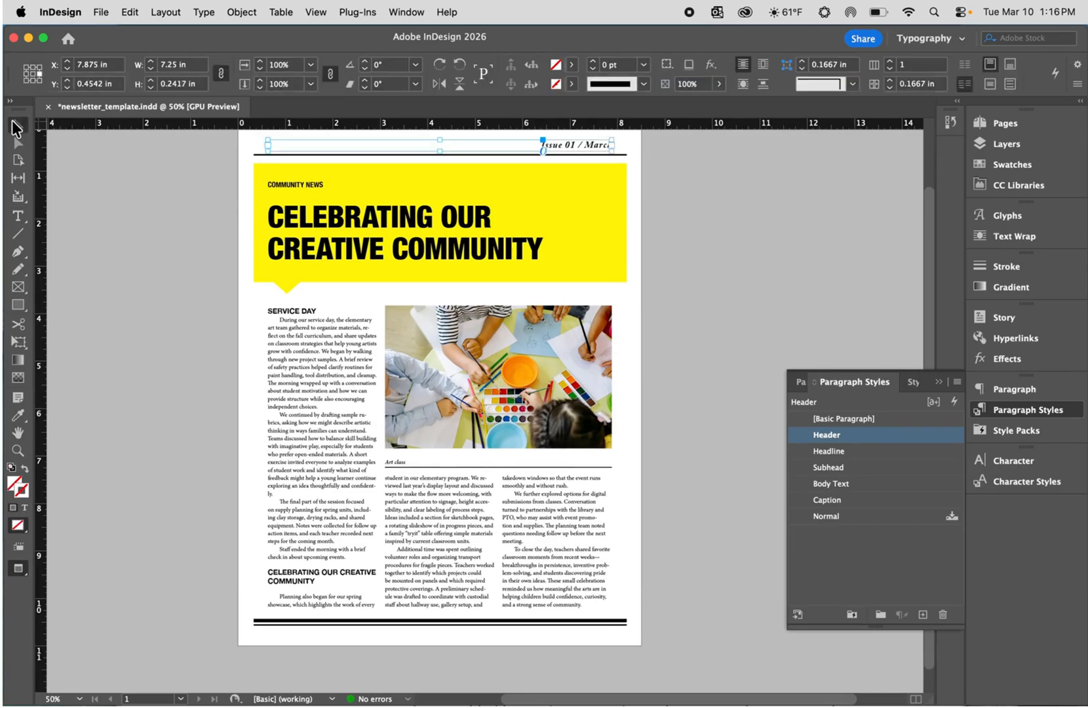